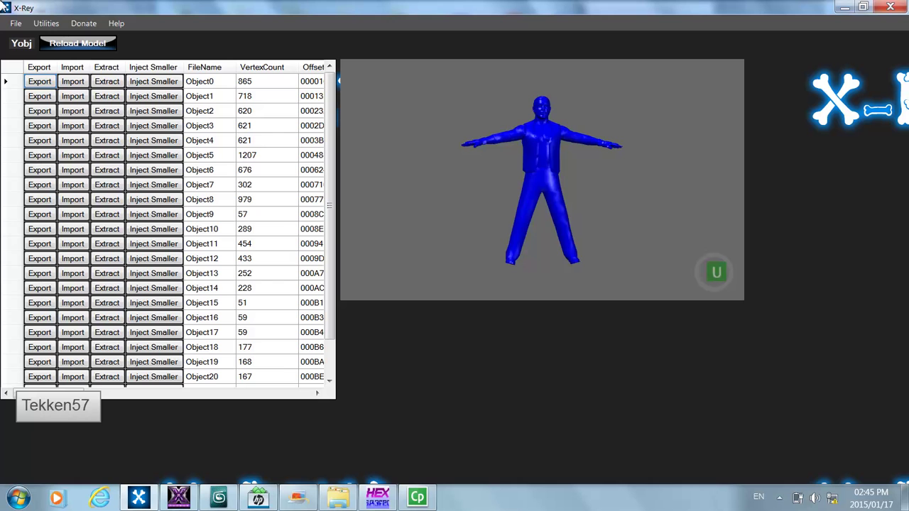
Preview the model's parts from Object0 through Object5 one by one to find the sleeveless vest, ending on Object5's vertex count.
click(200, 81)
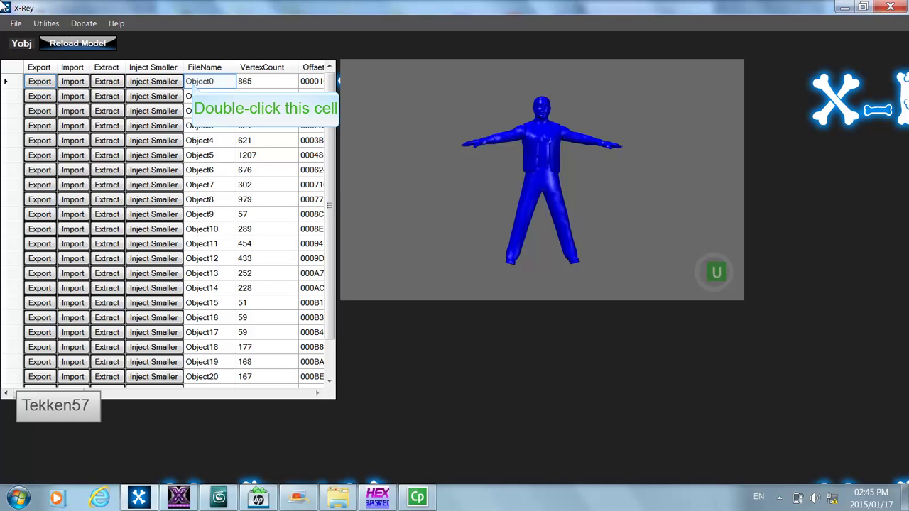
double_click(196, 83)
double_click(198, 101)
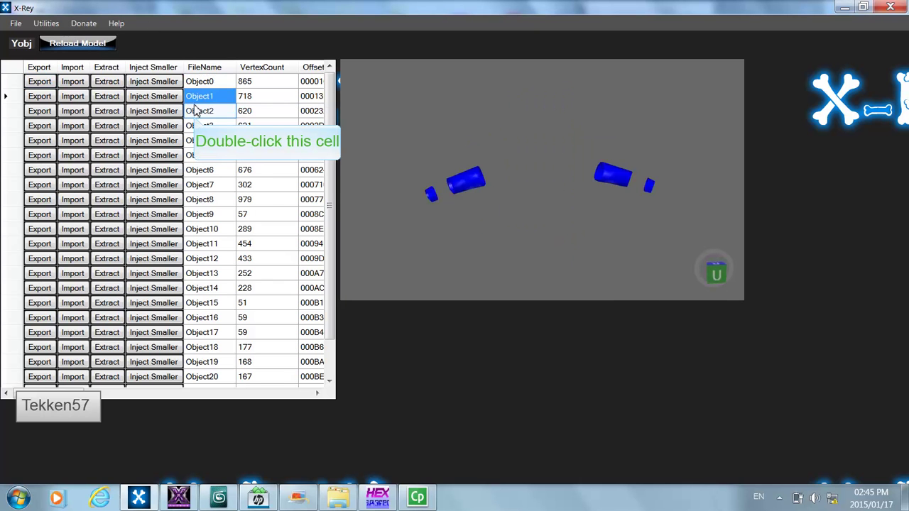
double_click(198, 114)
double_click(198, 128)
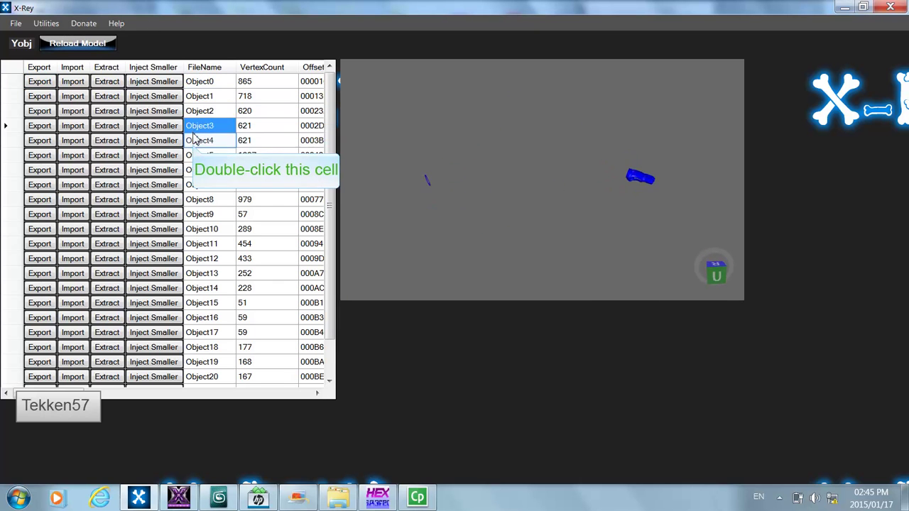
double_click(196, 141)
click(196, 156)
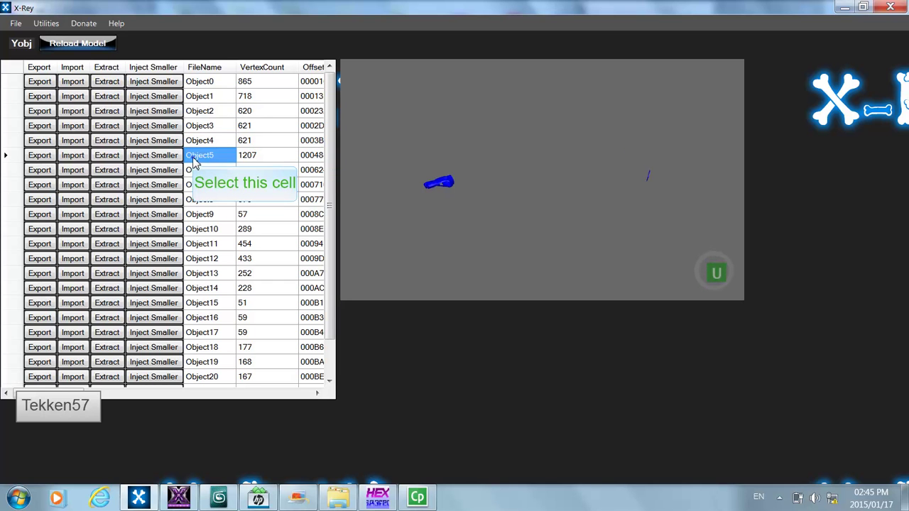
click(196, 156)
double_click(195, 158)
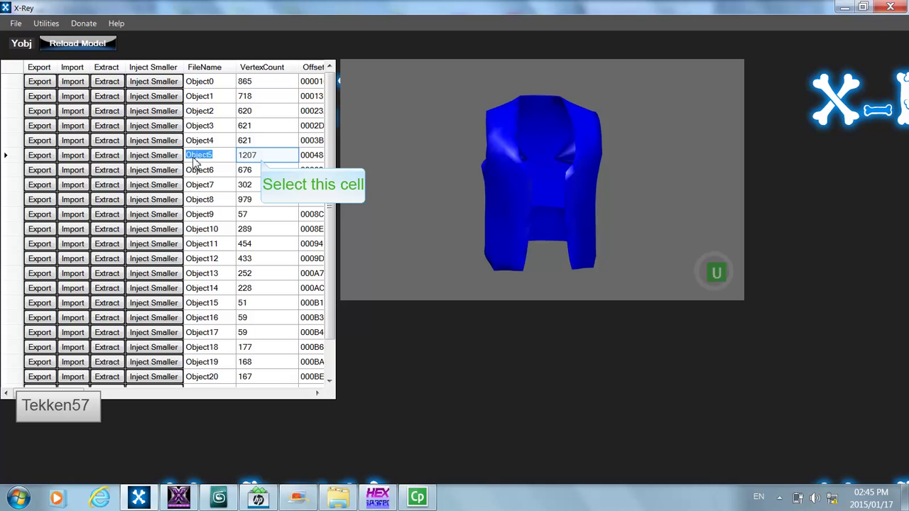
click(261, 160)
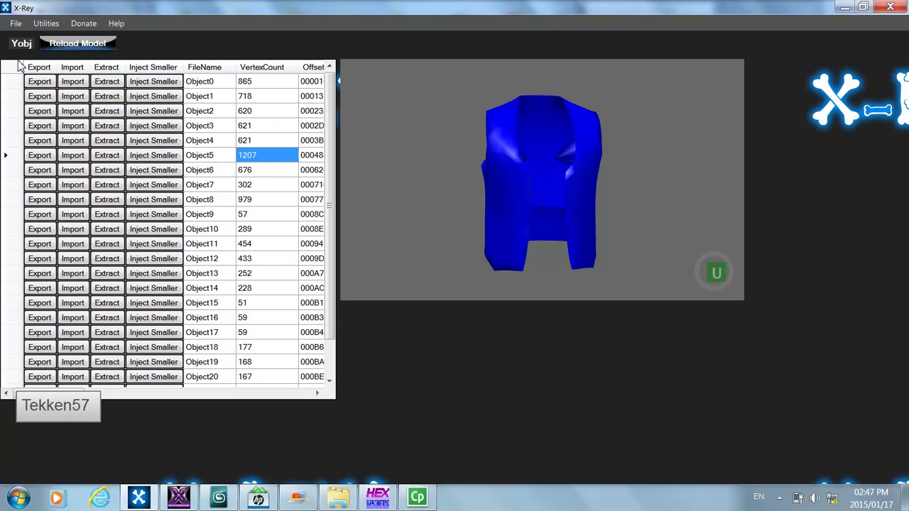
Open 381_undertaker_robe.YOBJ in the new Yobj format to inspect its object and vertex count.
click(14, 25)
click(32, 37)
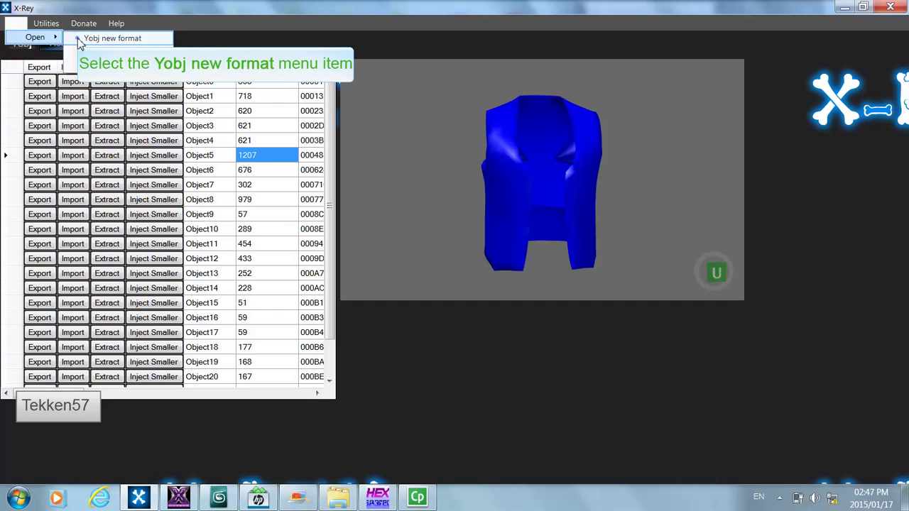
click(79, 42)
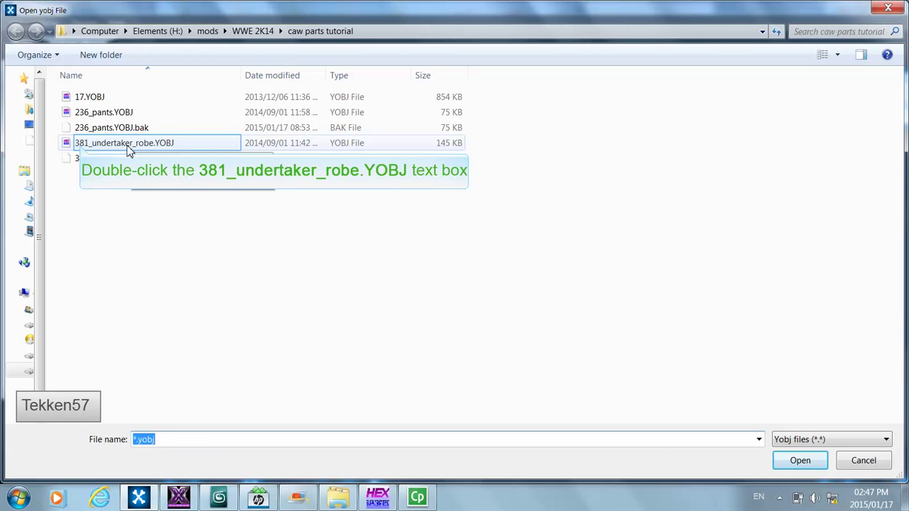
double_click(80, 144)
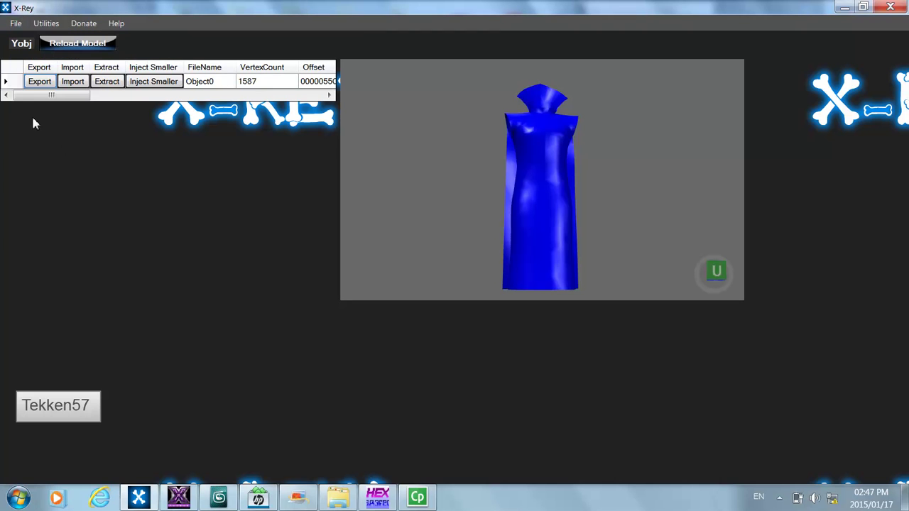
Reopen 17.YOBJ in the new Yobj format and preview Object5.
click(16, 24)
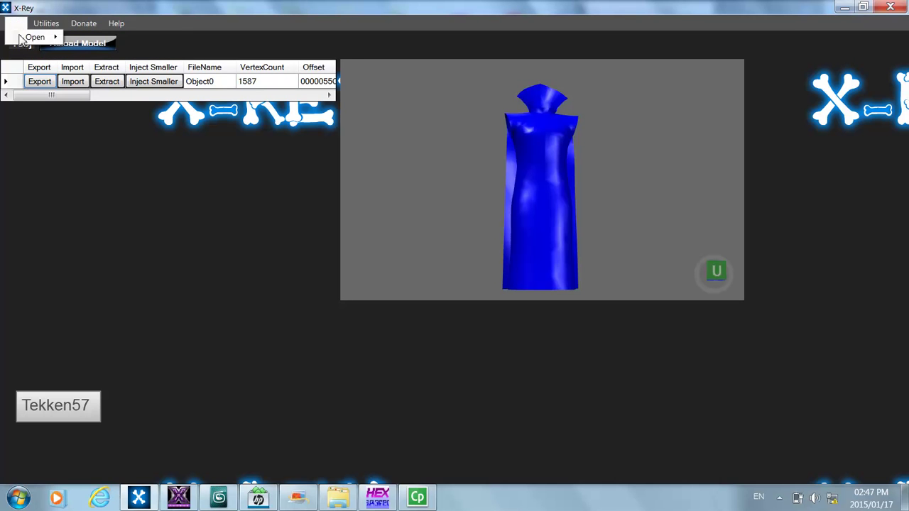
mouse_move(28, 36)
click(79, 41)
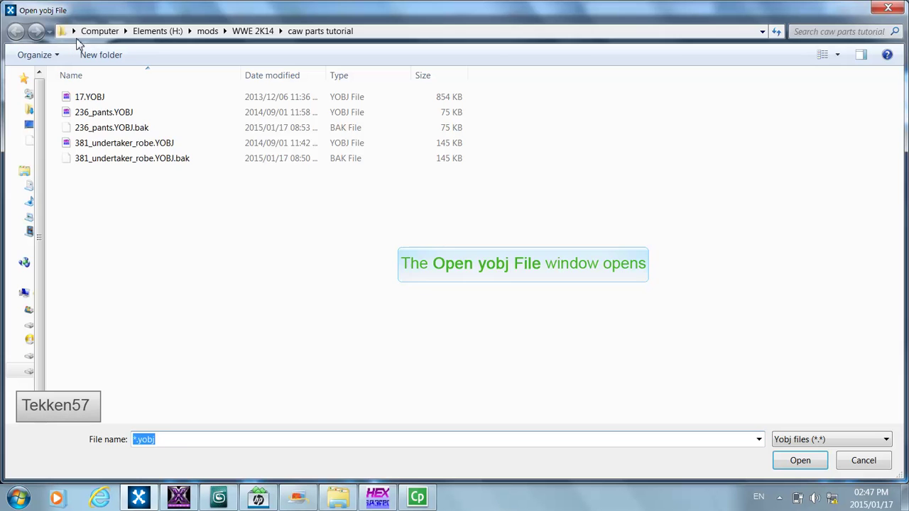
double_click(93, 100)
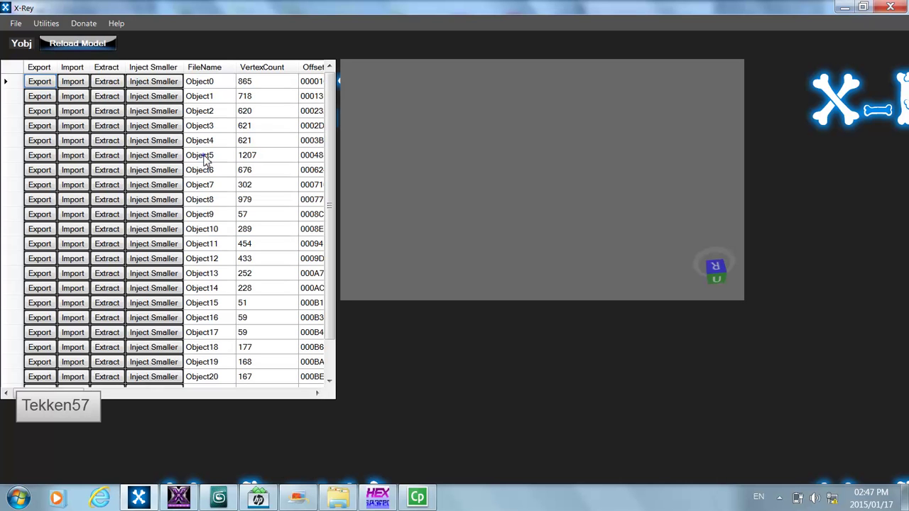
double_click(204, 156)
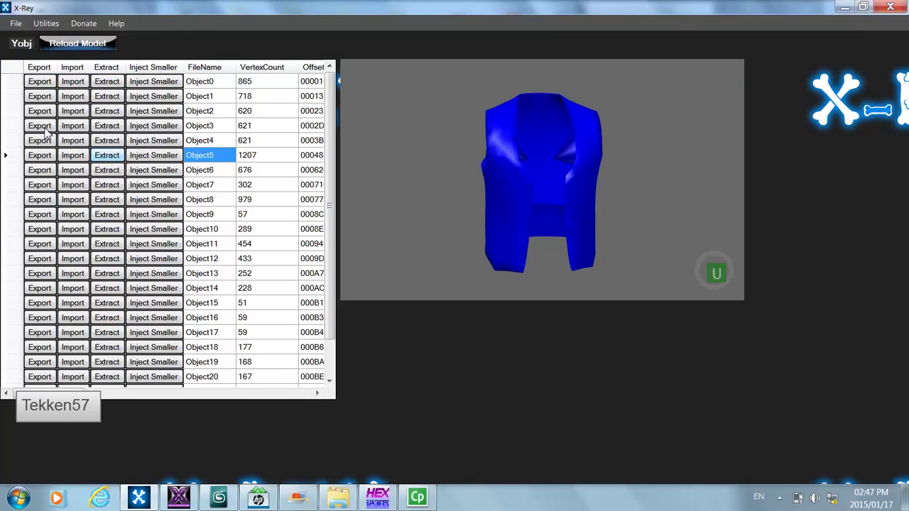
Open 381_undertaker_robe.YOBJ in the new Yobj format and reload its model preview.
click(13, 27)
mouse_move(14, 35)
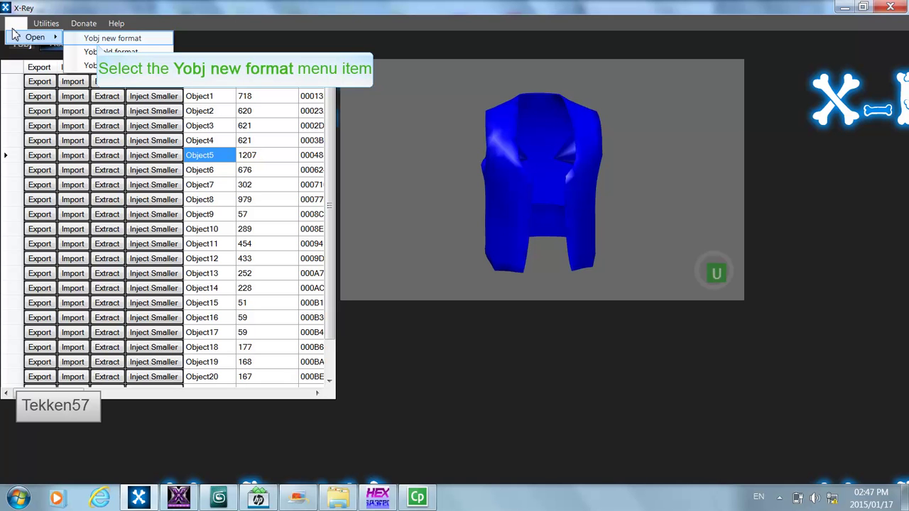
click(97, 43)
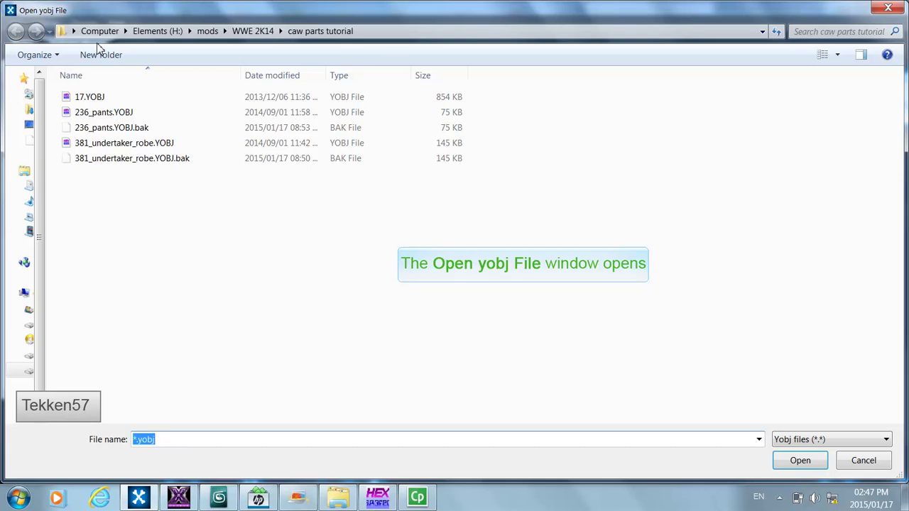
double_click(90, 143)
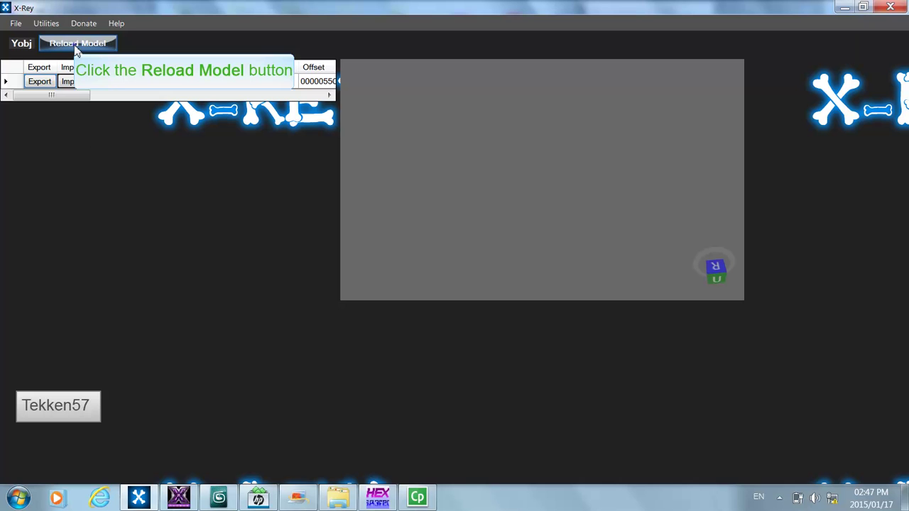
click(77, 44)
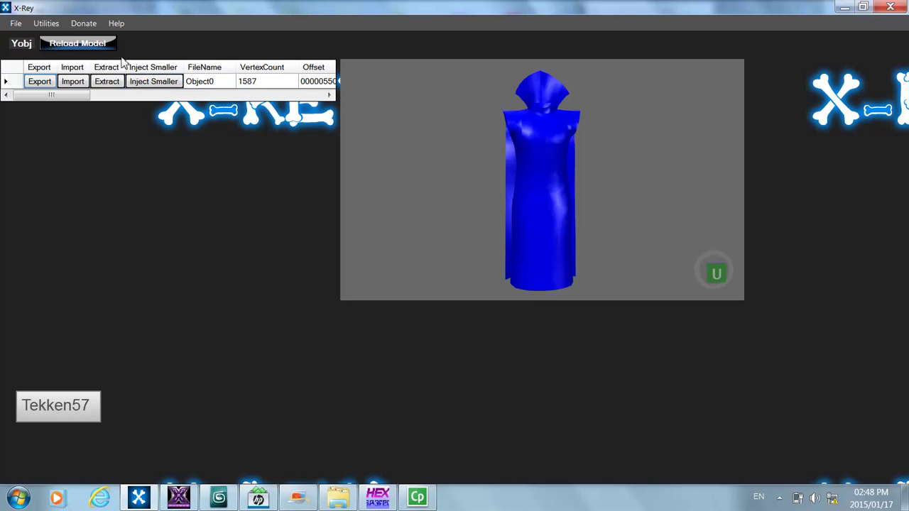
Inject the smaller Object5.headerInfo into the robe's Object0.
click(133, 83)
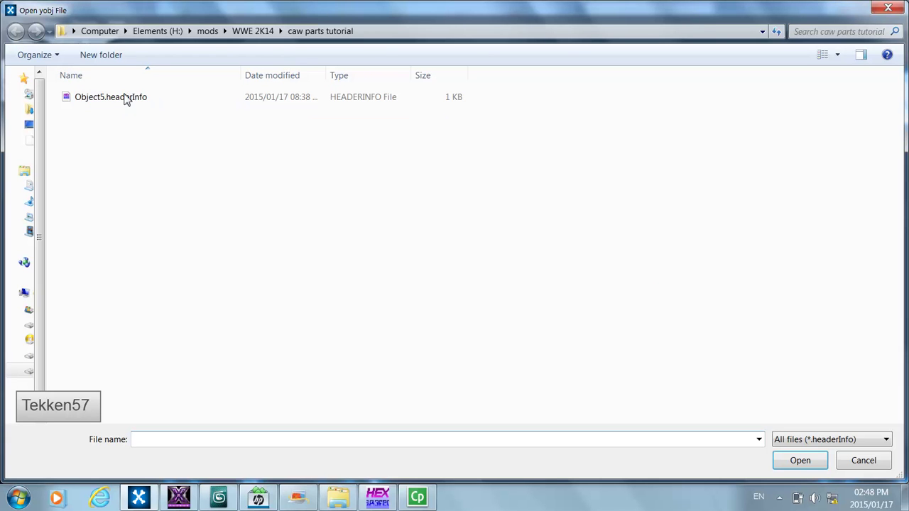
double_click(125, 99)
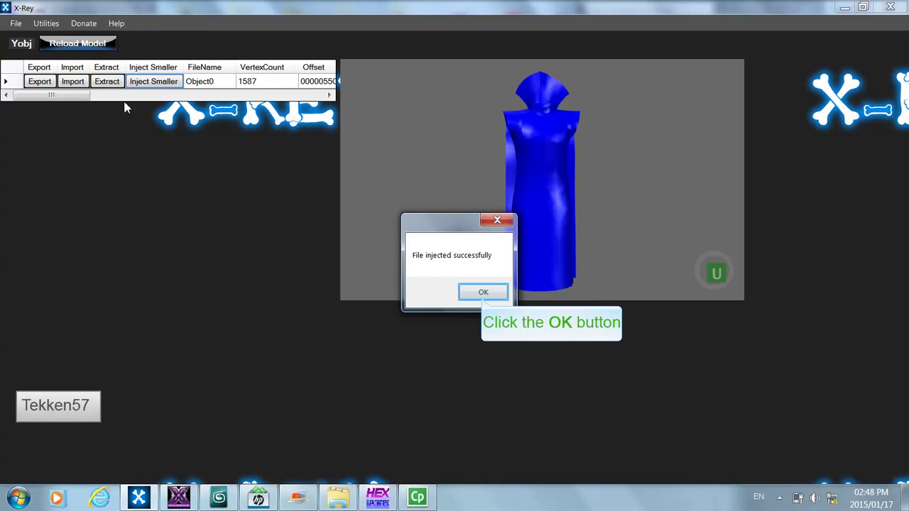
click(480, 293)
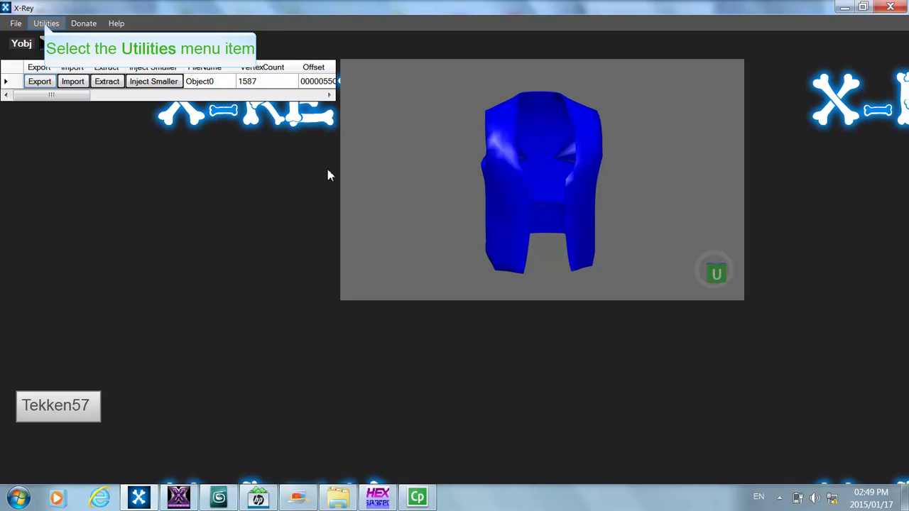
Extract the skeleton from 17.YOBJ.
click(45, 23)
click(71, 37)
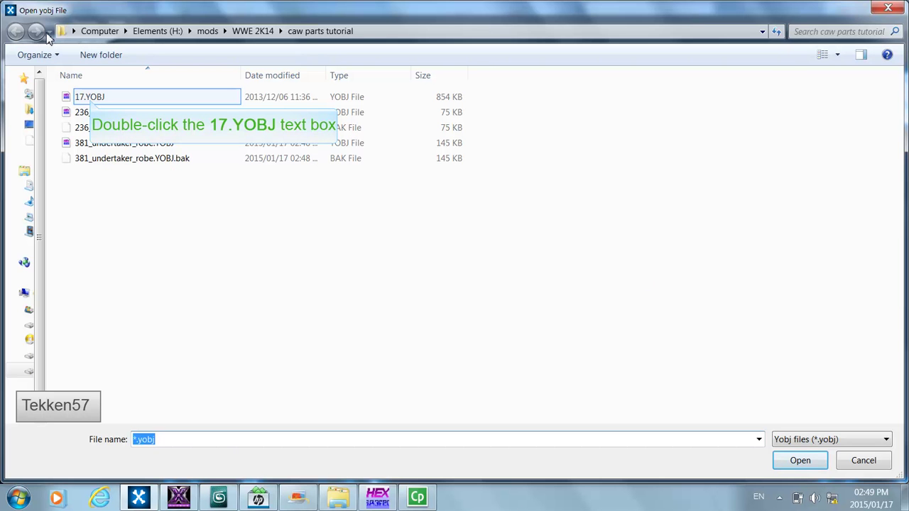
double_click(91, 104)
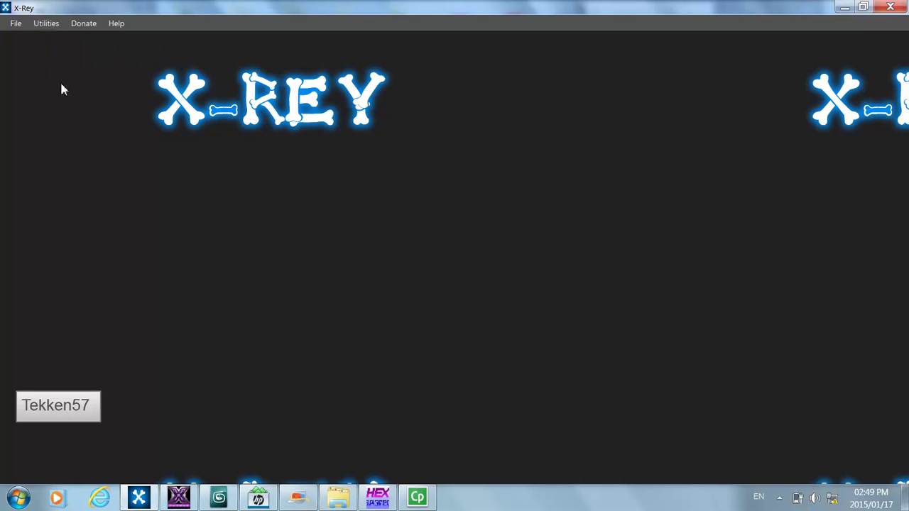
Inject 17.skeleton into 381_undertaker_robe.YOBJ.
click(48, 25)
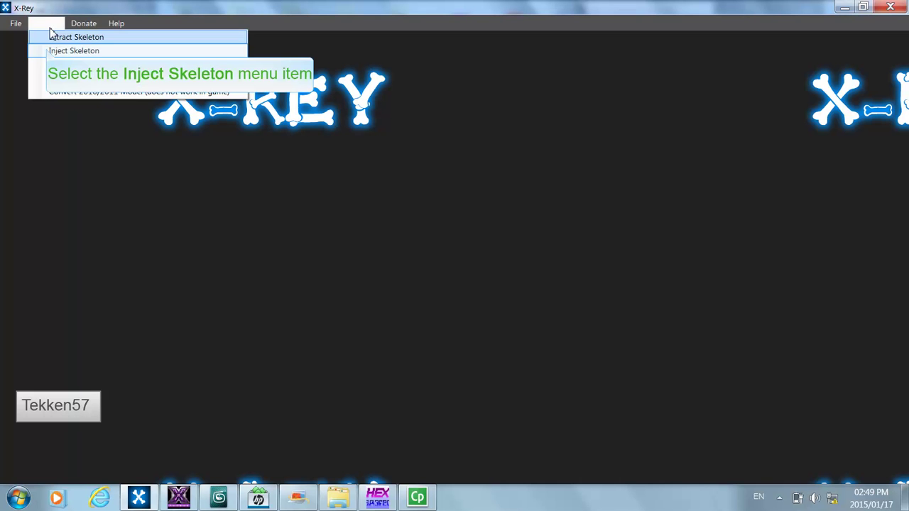
click(50, 48)
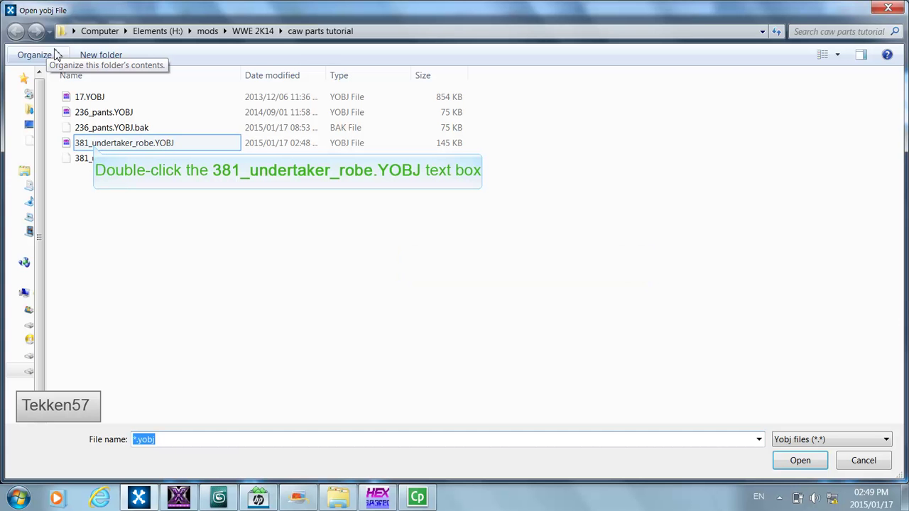
double_click(95, 143)
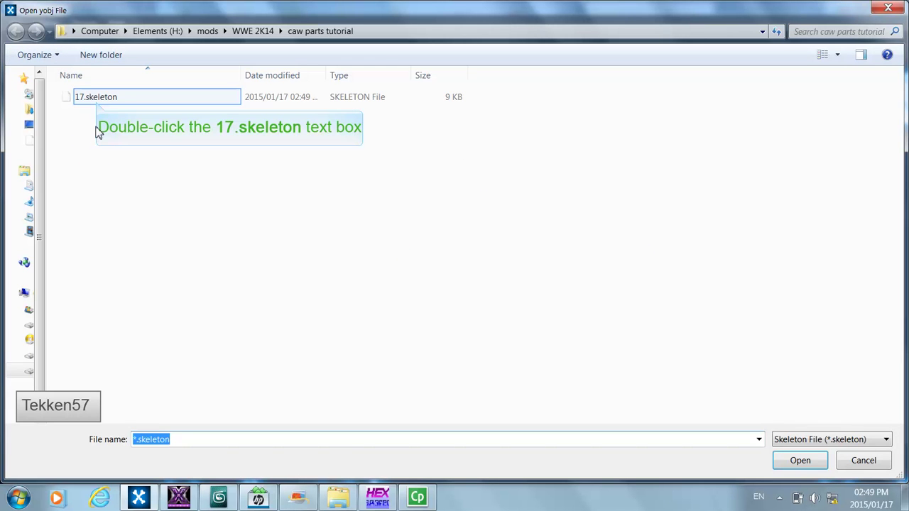
double_click(96, 97)
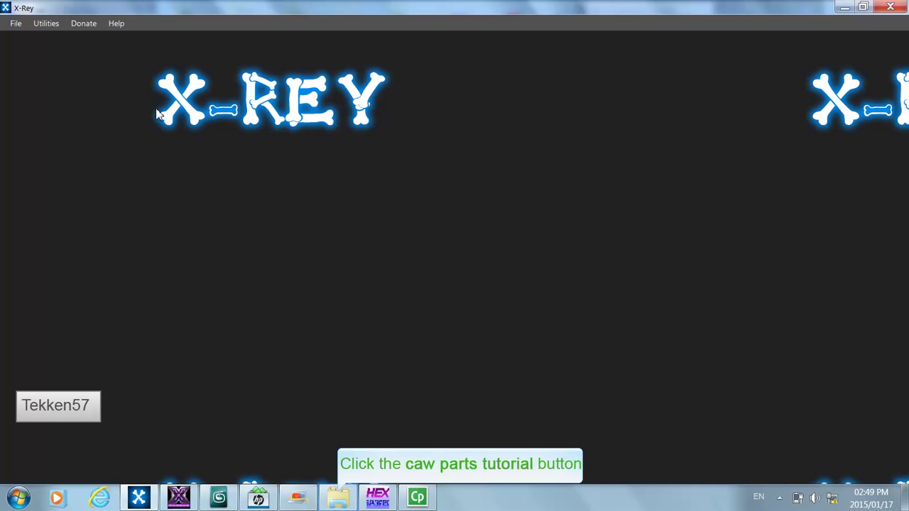
Switch to the caw parts tutorial folder, open 381_undertaker_robe.YOBJ in WinHex and maximize its document window.
click(338, 497)
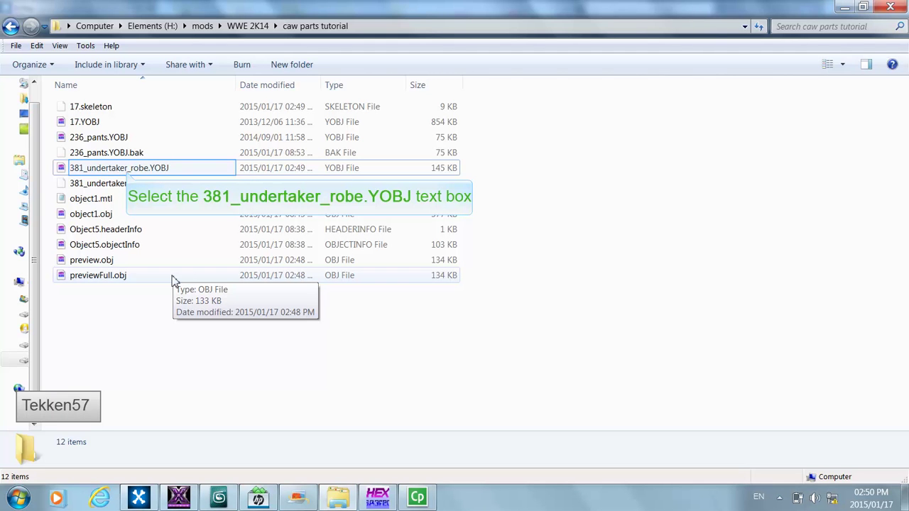
click(128, 173)
click(129, 176)
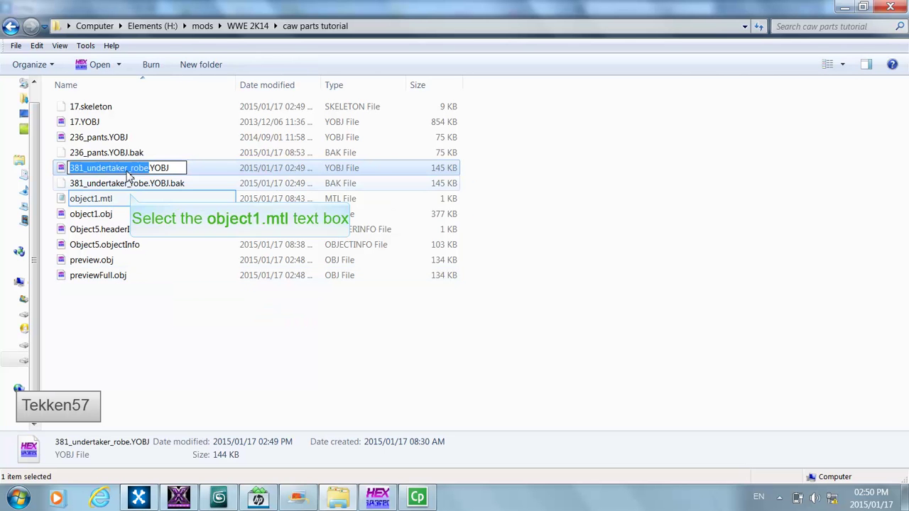
click(133, 198)
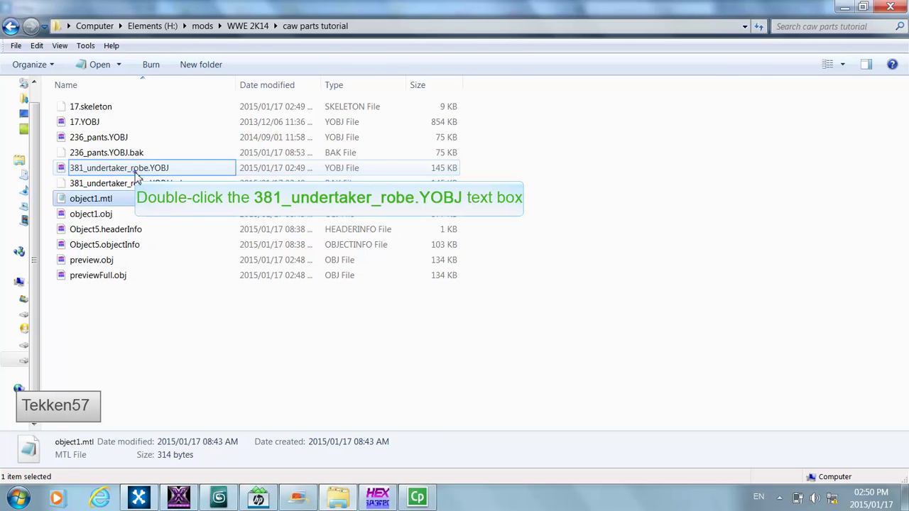
double_click(135, 170)
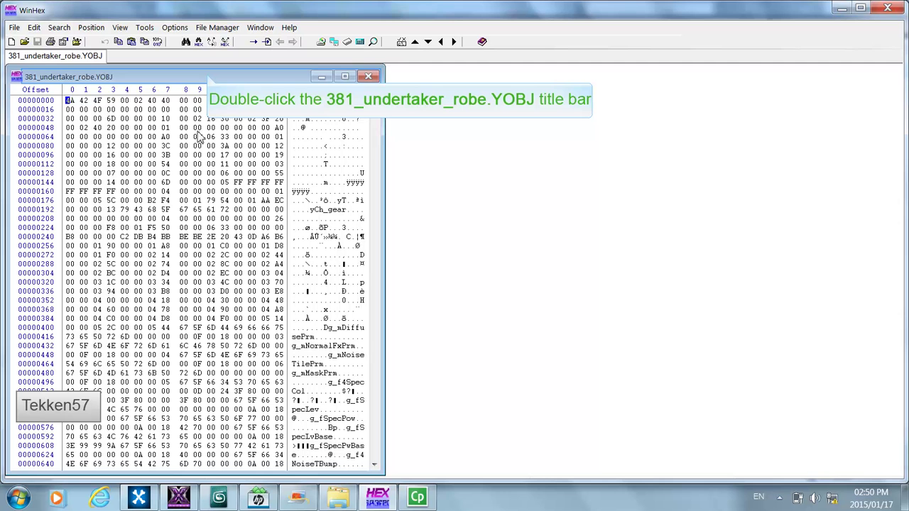
double_click(207, 77)
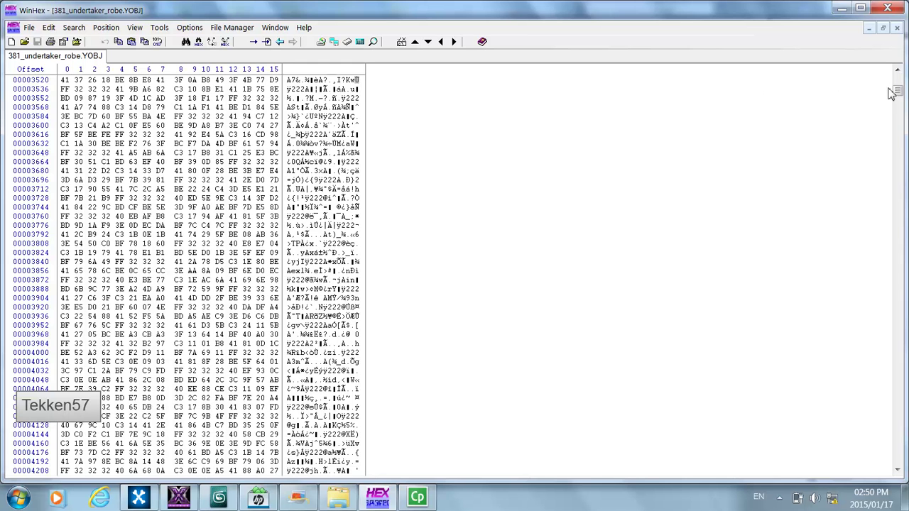
Near the file's end, overwrite the first three texture names with color, normal and mask, zeroing the leftover bytes after mask.
drag(898, 97, 898, 461)
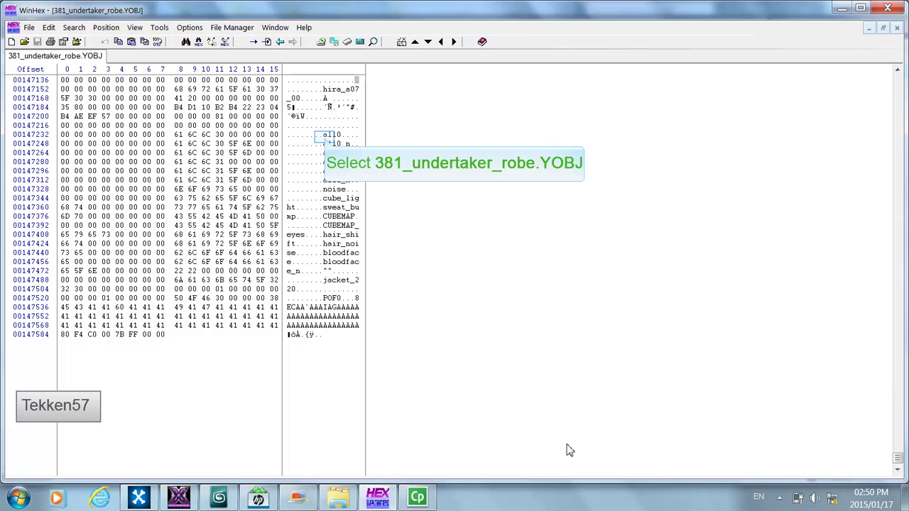
click(323, 134)
text(color)
click(323, 144)
text(normal)
click(323, 153)
text(mask)
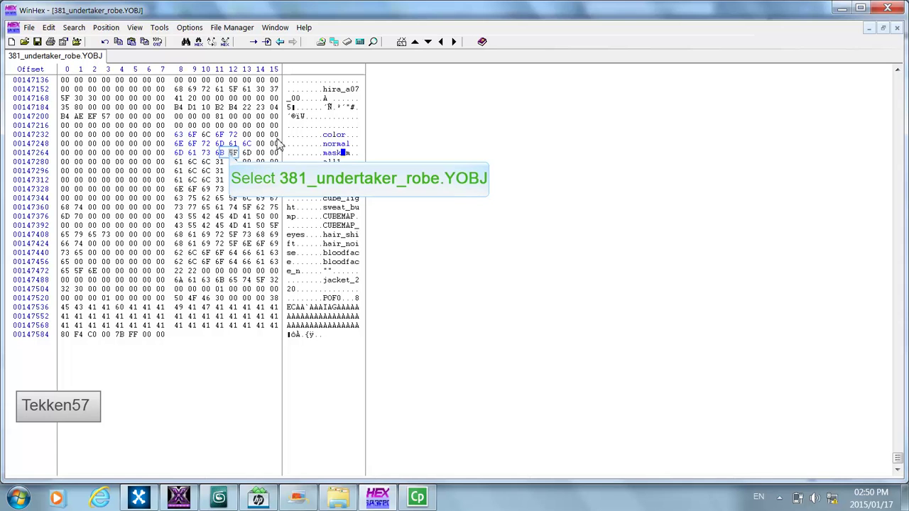
text(0000)
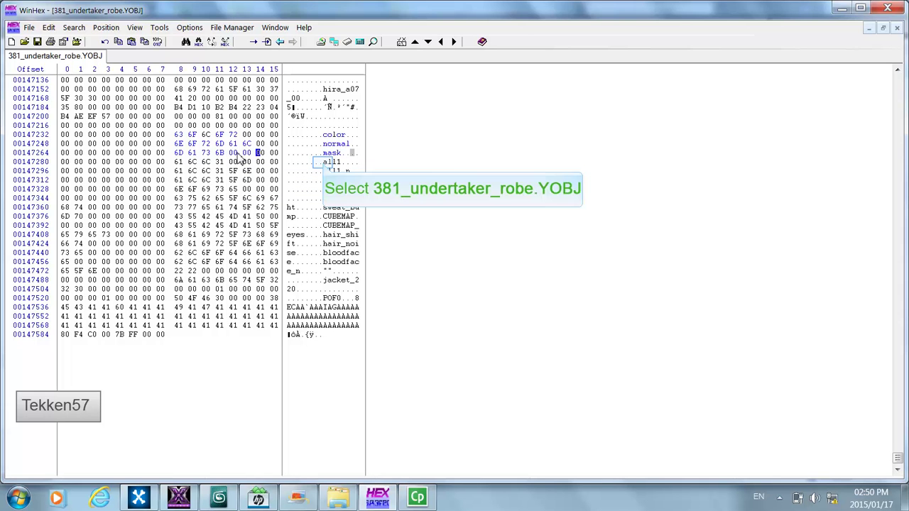
Overwrite the texture names all1, all1_n and all1_m with color, normal and mask, zero the leftover bytes after mask, and save the file.
click(323, 162)
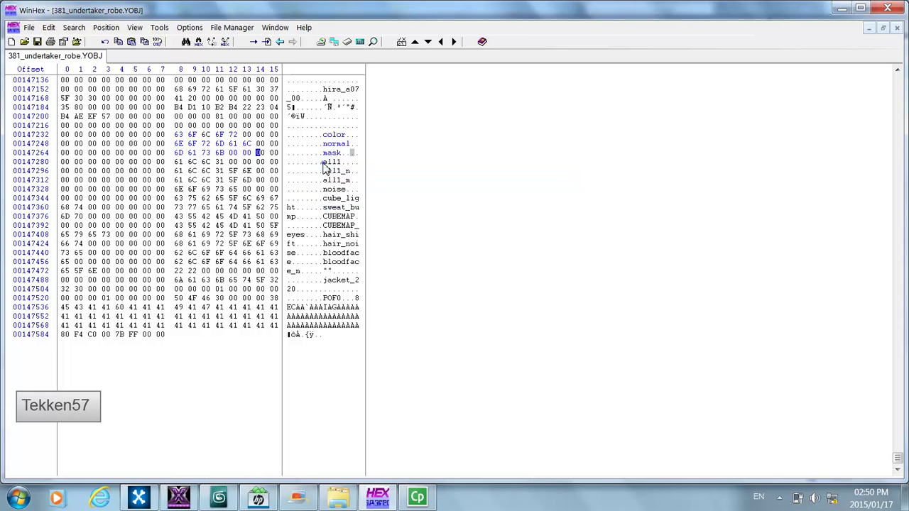
text(color)
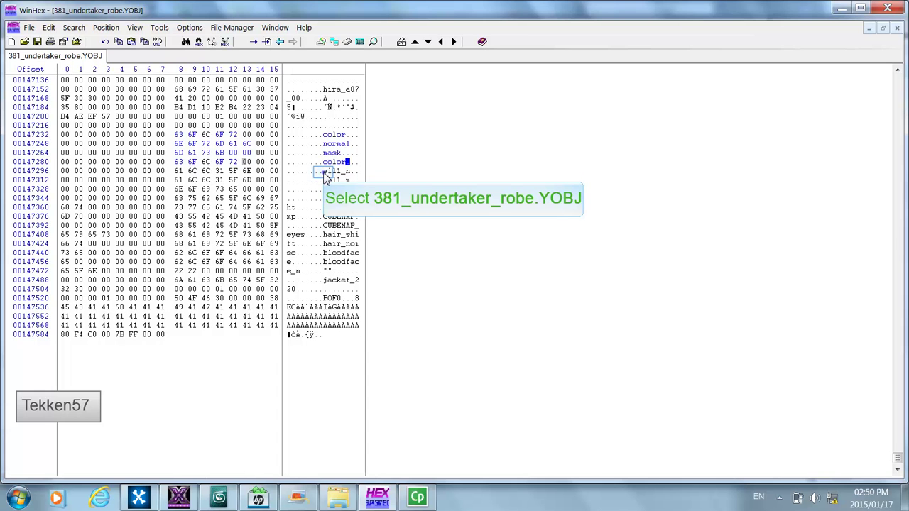
click(323, 171)
text(normal)
click(323, 181)
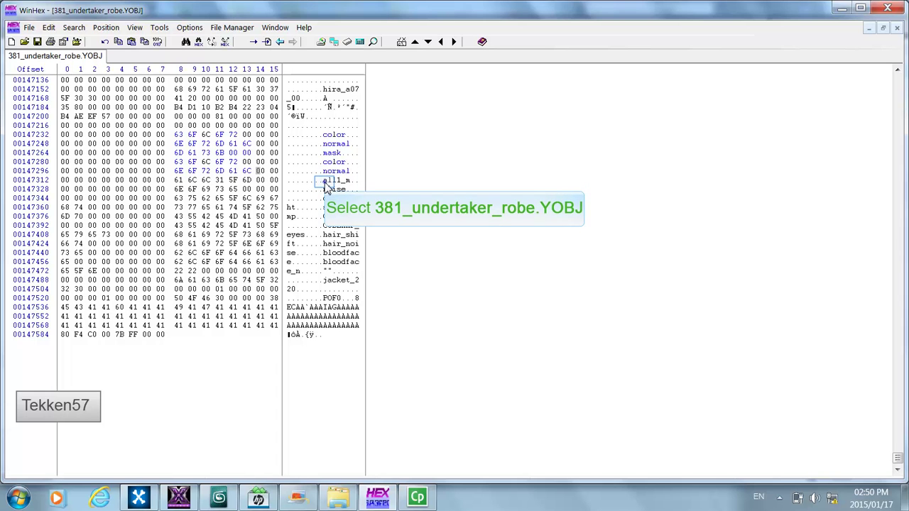
text(mask)
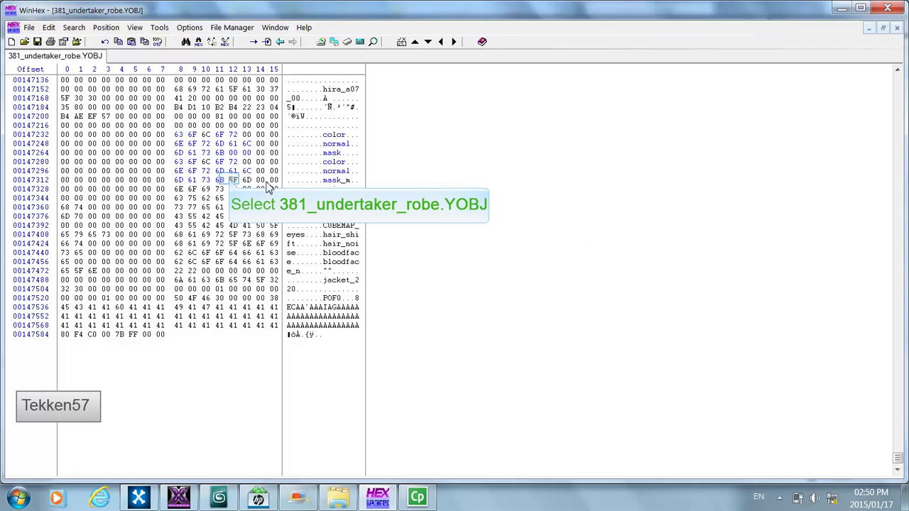
key(ctrl+s)
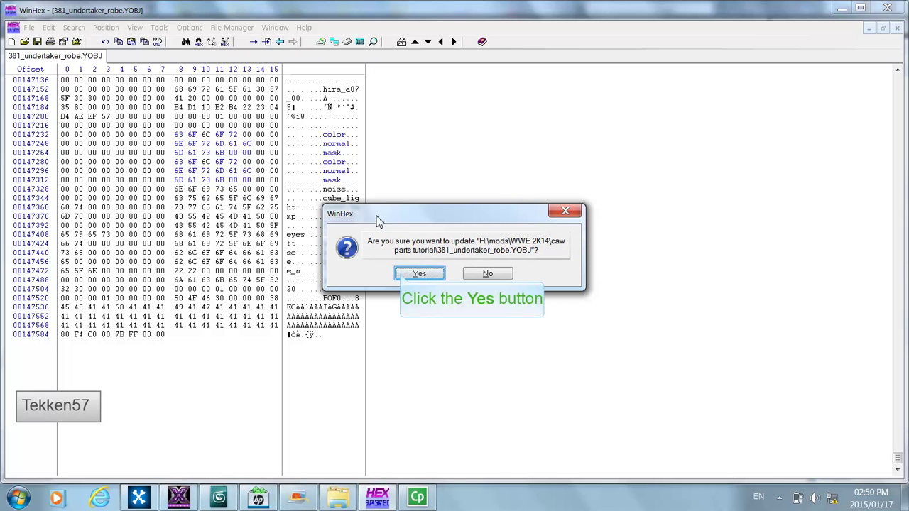
click(402, 275)
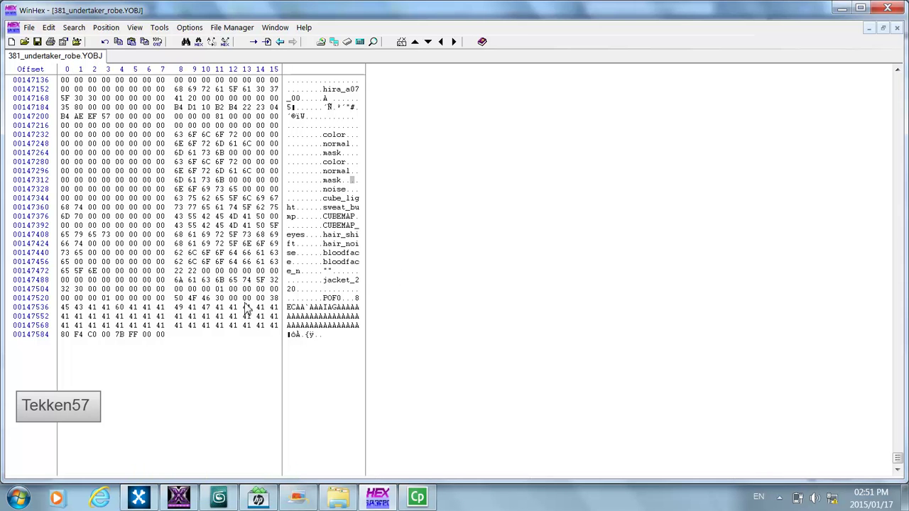
Switch to 3ds Max and import 236_pants.YOBJ from the caw parts tutorial folder, without opening the folder's other models.
click(137, 499)
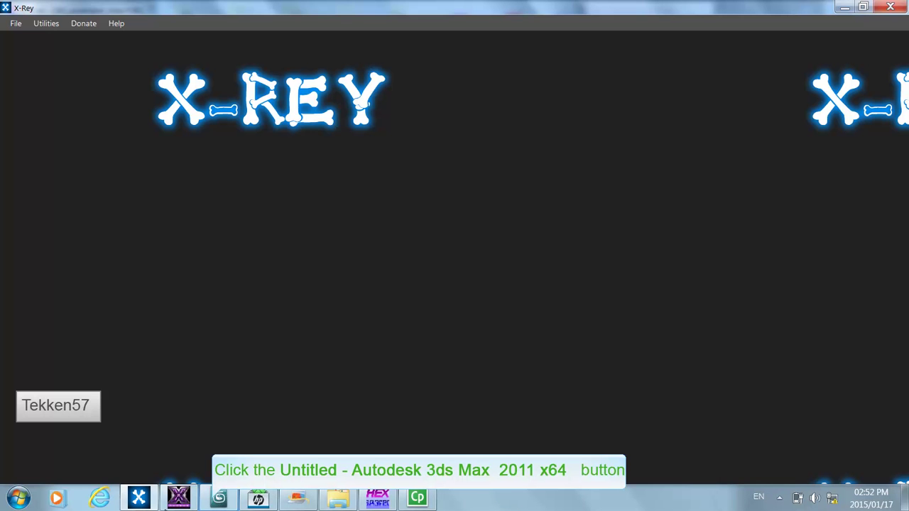
click(216, 501)
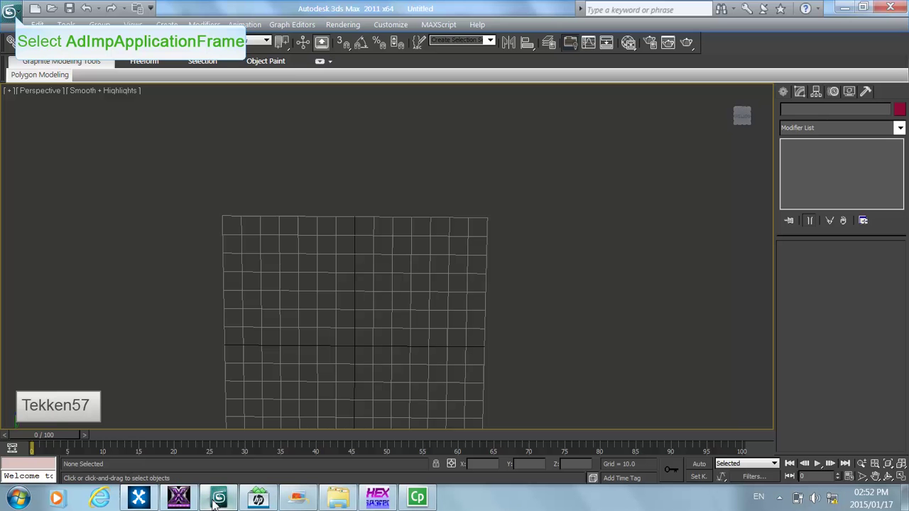
click(12, 11)
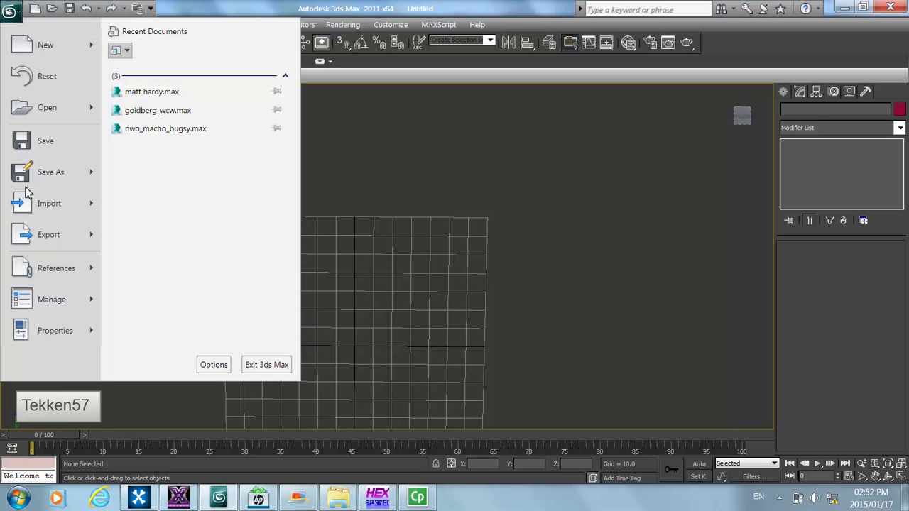
mouse_move(38, 213)
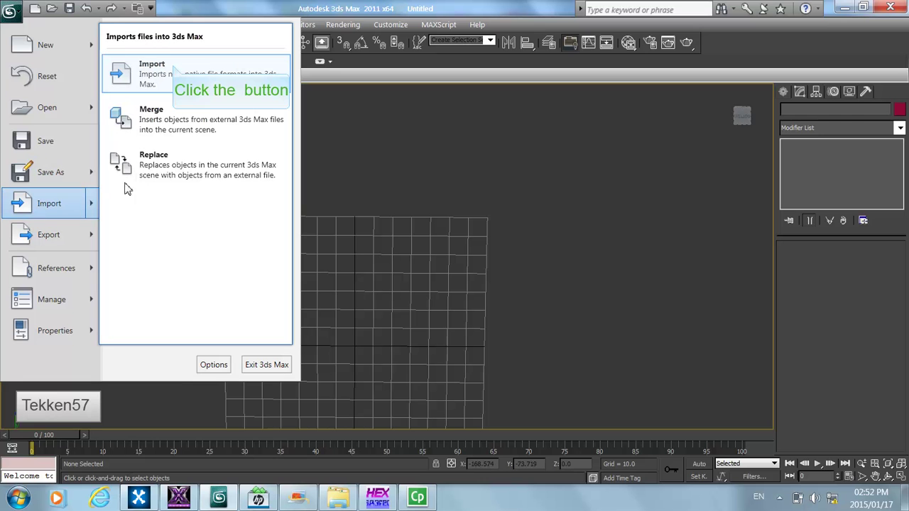
click(176, 69)
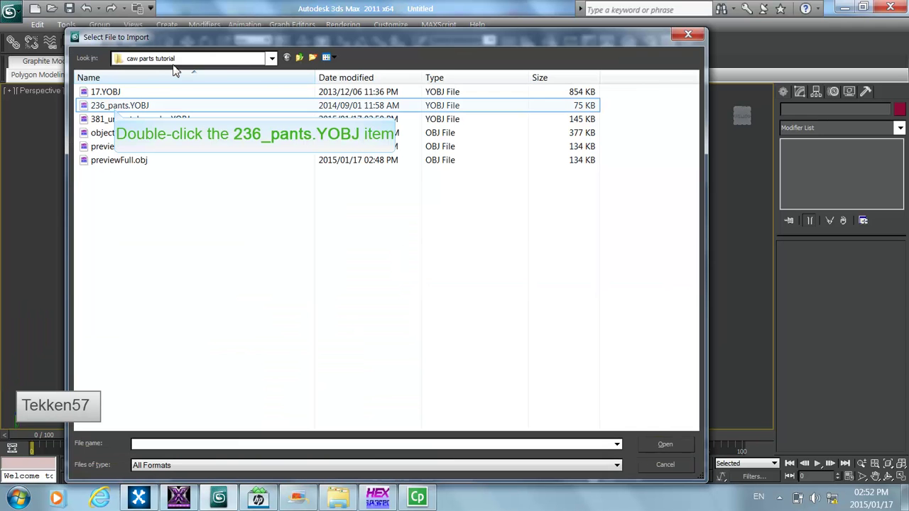
double_click(117, 107)
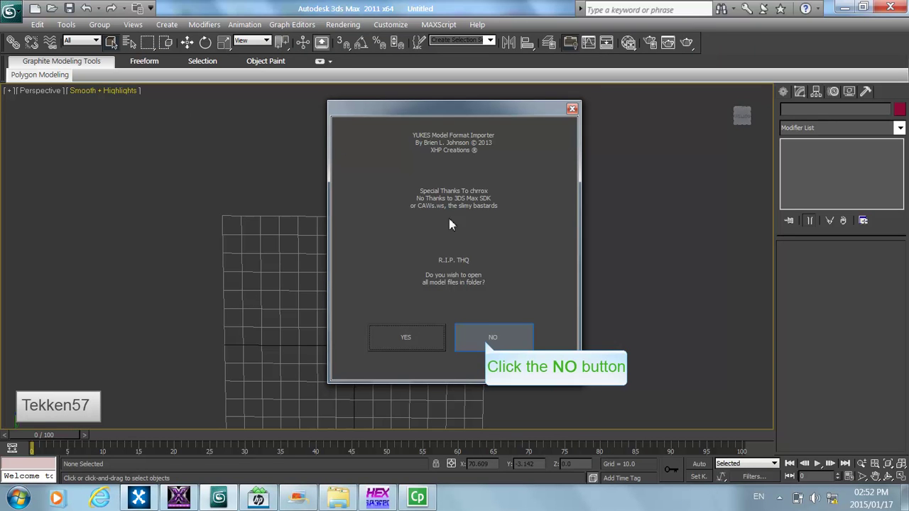
click(490, 338)
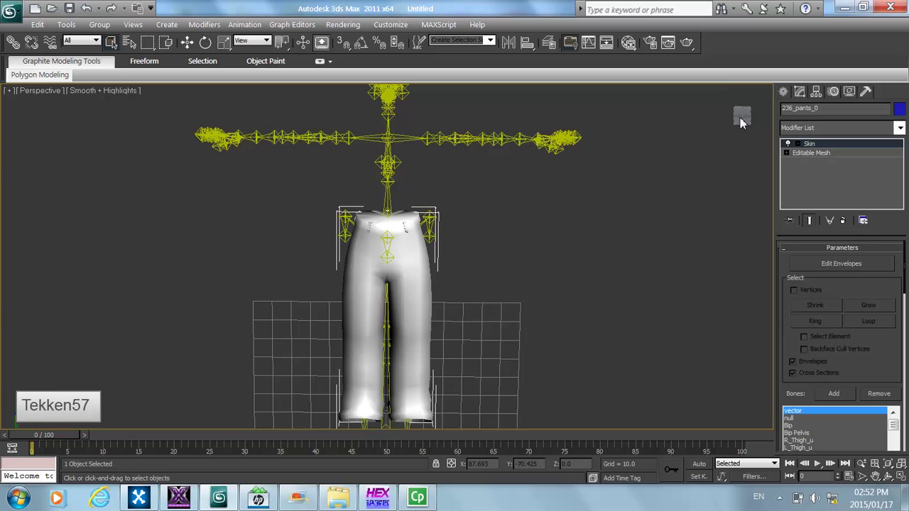
drag(741, 115, 744, 117)
key(z)
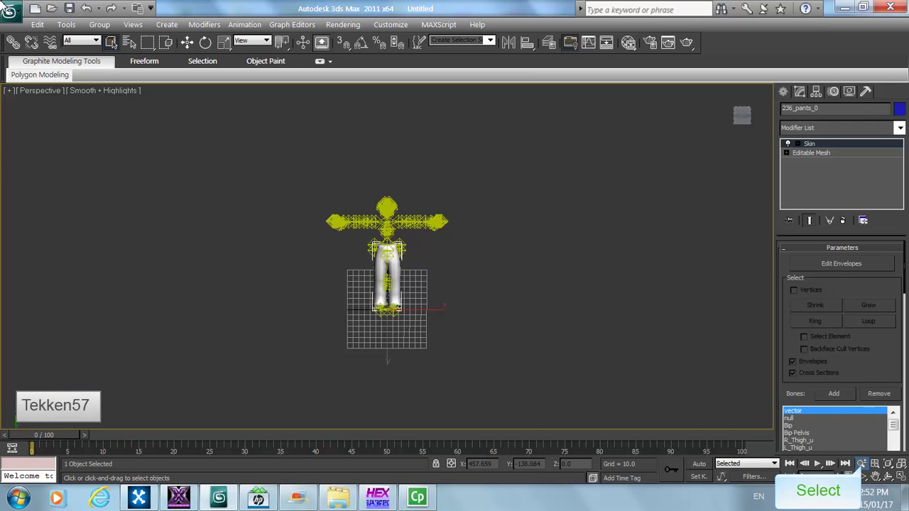
click(861, 463)
drag(540, 338, 529, 308)
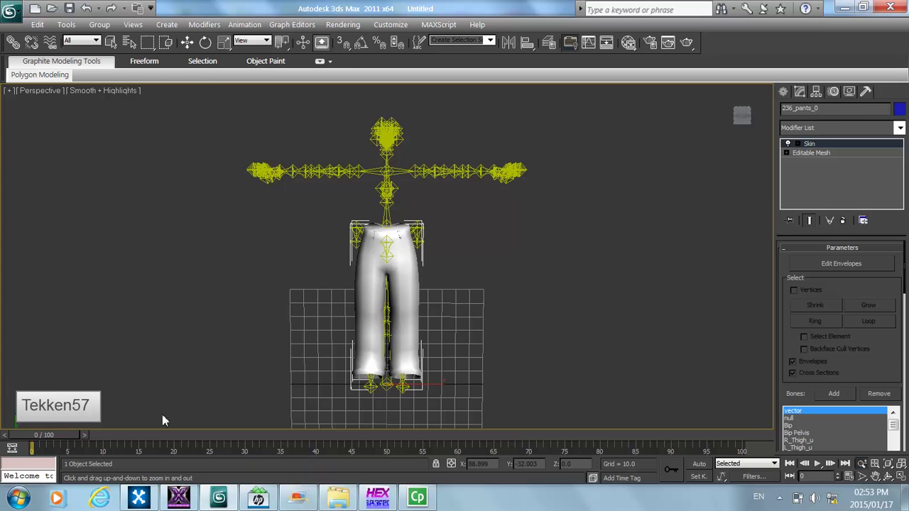
Switch to X-Rey and inject 17.skeleton into 236_pants.YOBJ.
click(139, 498)
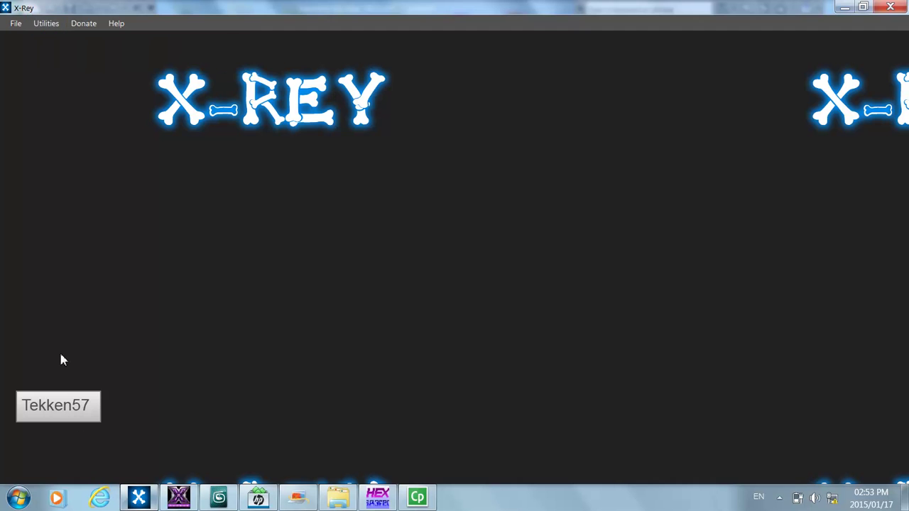
click(42, 26)
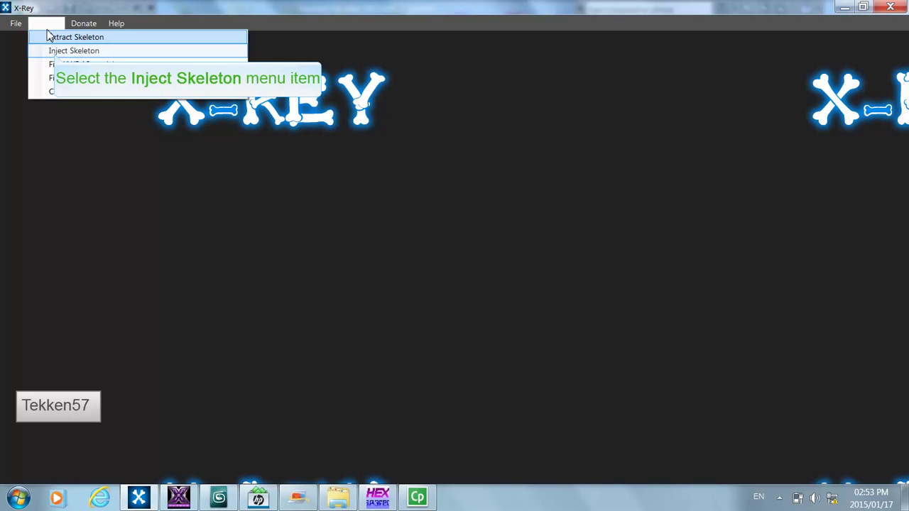
click(55, 52)
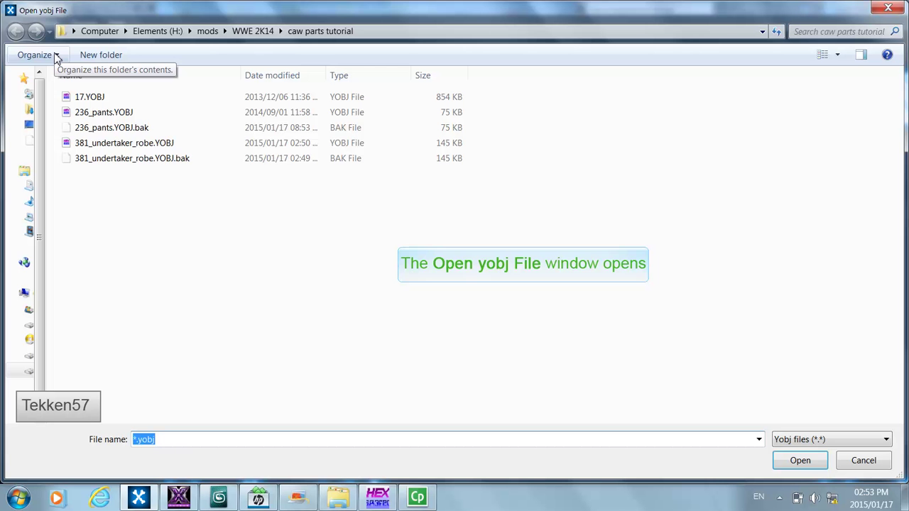
double_click(88, 114)
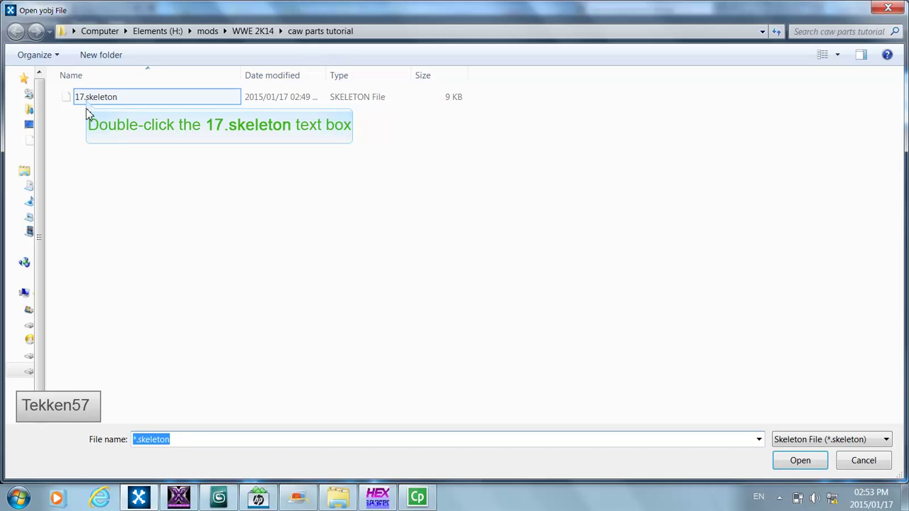
double_click(87, 103)
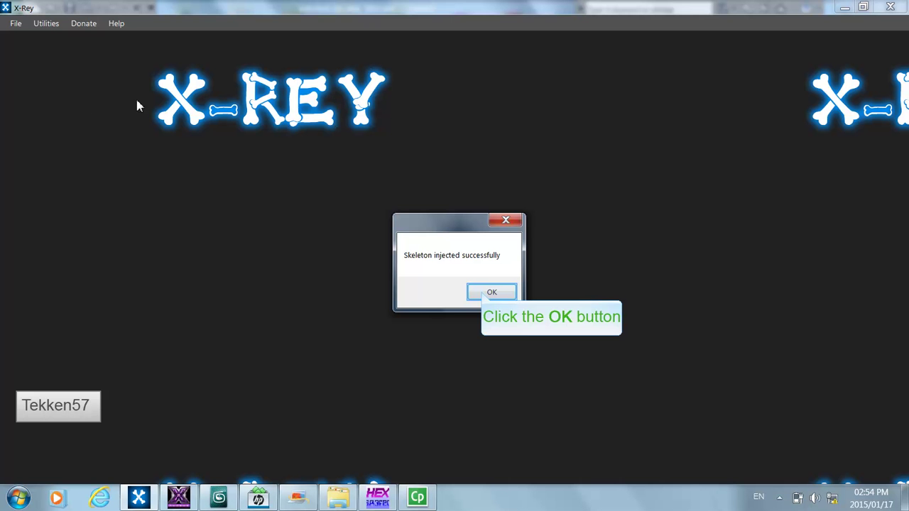
click(486, 293)
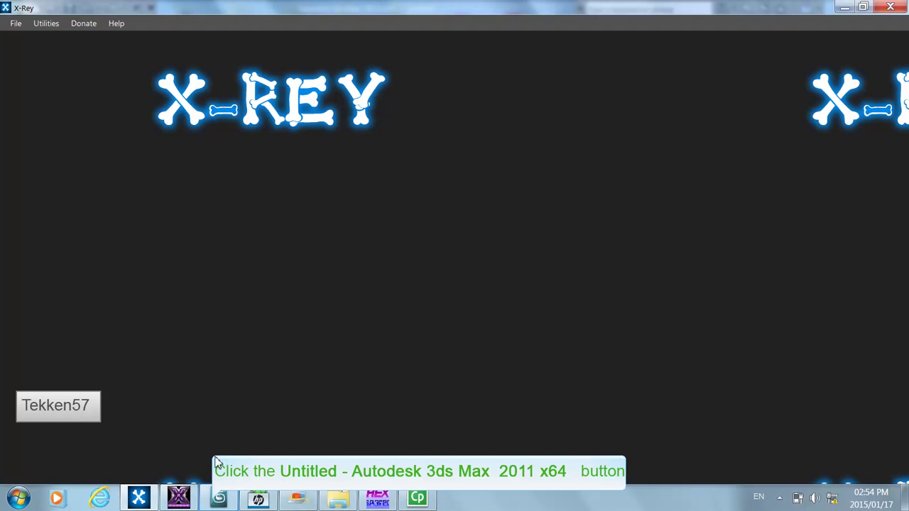
Return to 3ds Max and start a completely new scene with the New All option, without saving the current one.
click(218, 498)
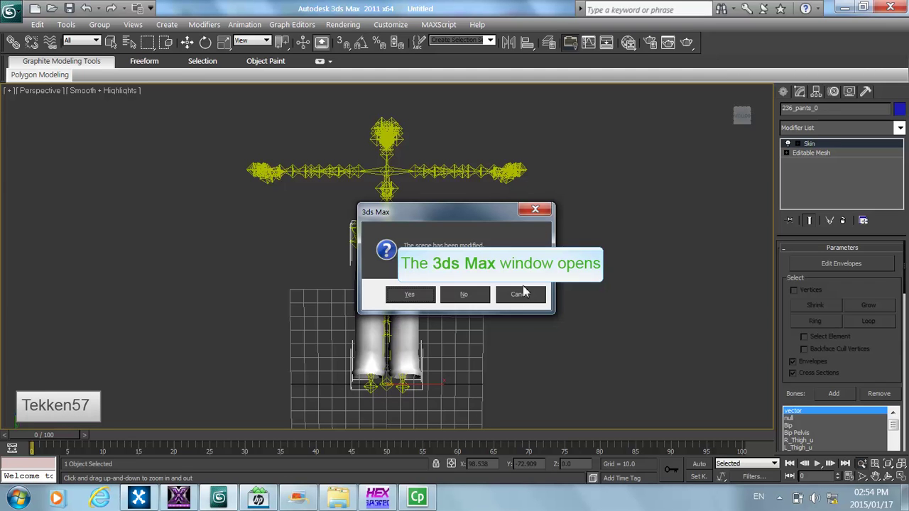
click(460, 294)
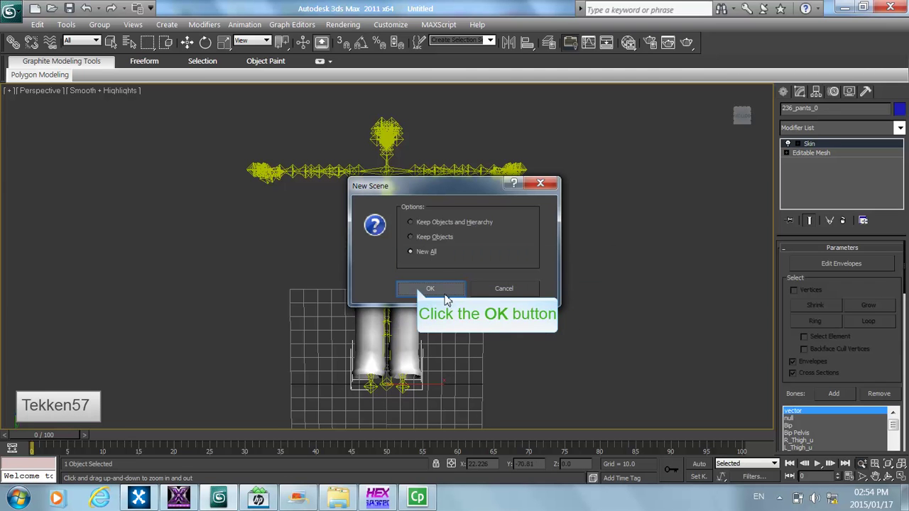
click(426, 290)
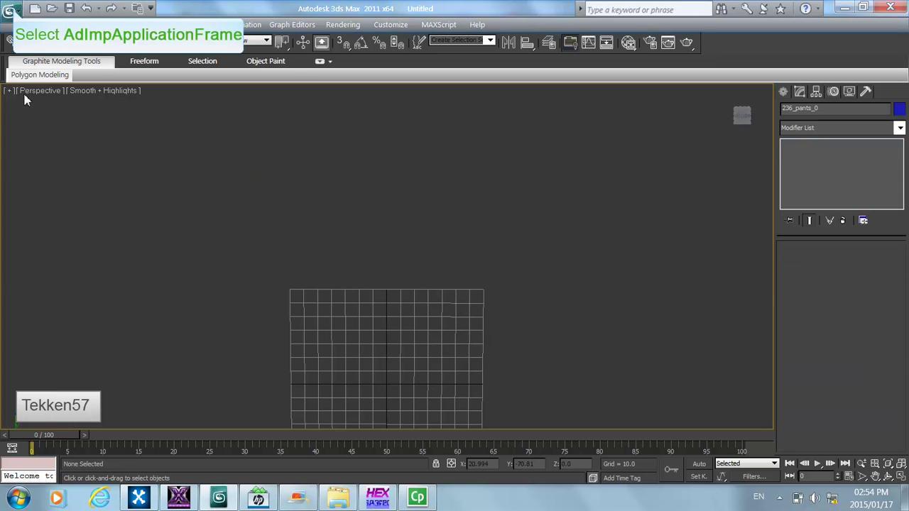
Import the modified 236_pants.YOBJ into the empty scene, without opening the other model files in its folder.
click(10, 11)
mouse_move(42, 205)
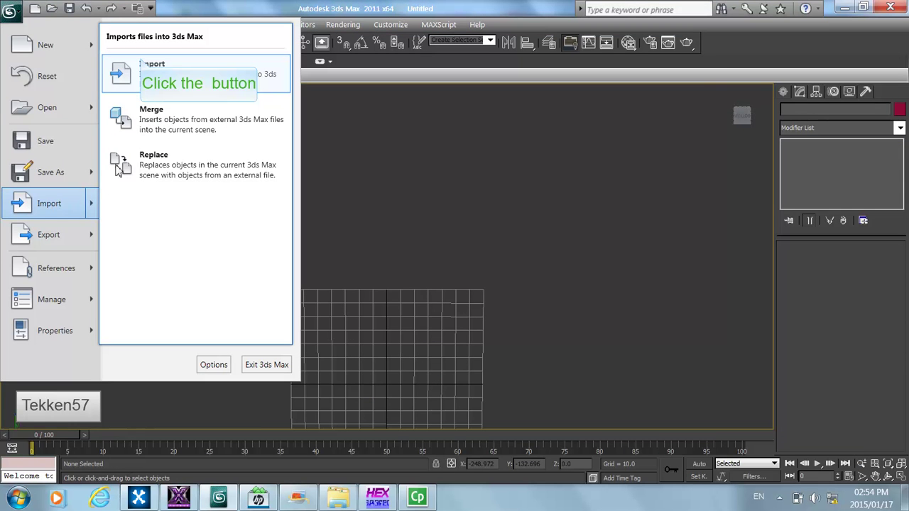
click(143, 69)
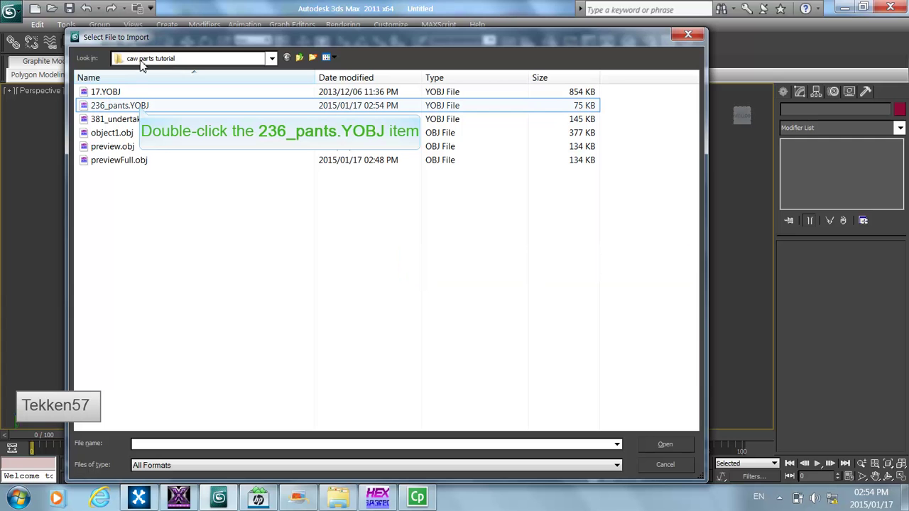
double_click(139, 106)
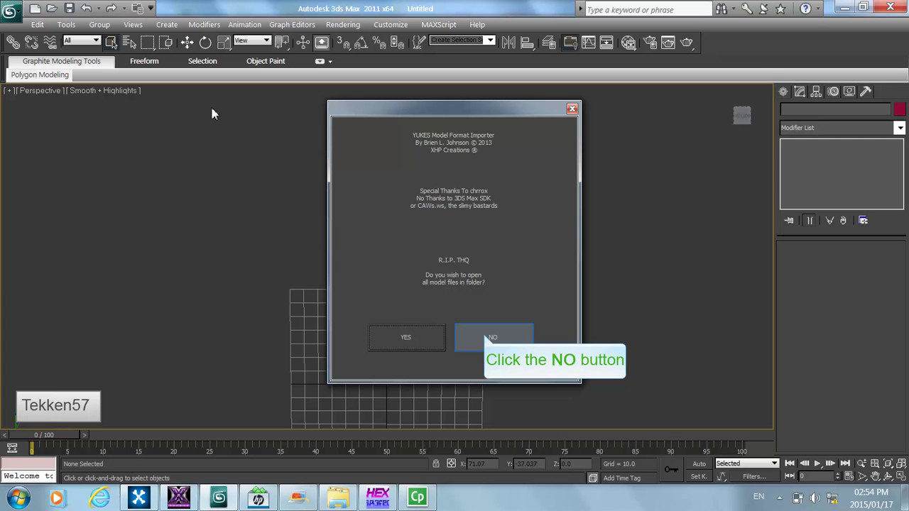
click(487, 338)
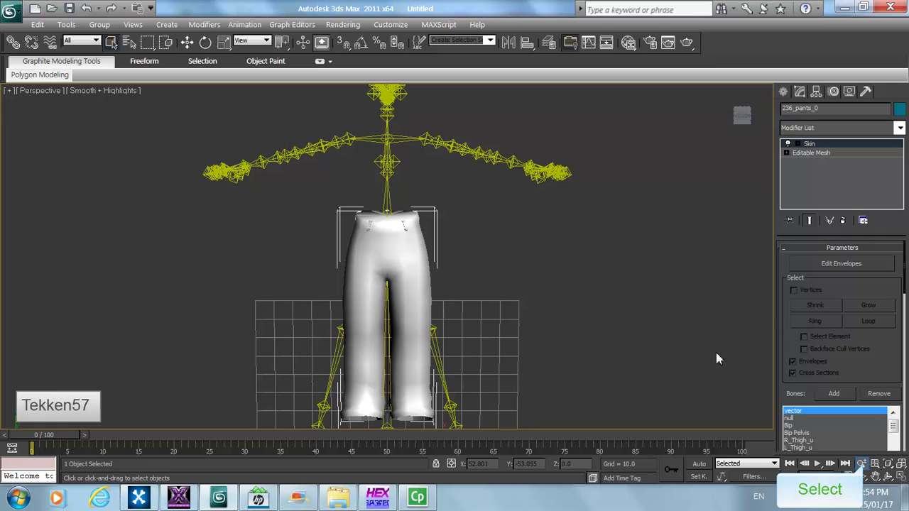
click(861, 462)
drag(527, 270, 532, 295)
right_click(363, 274)
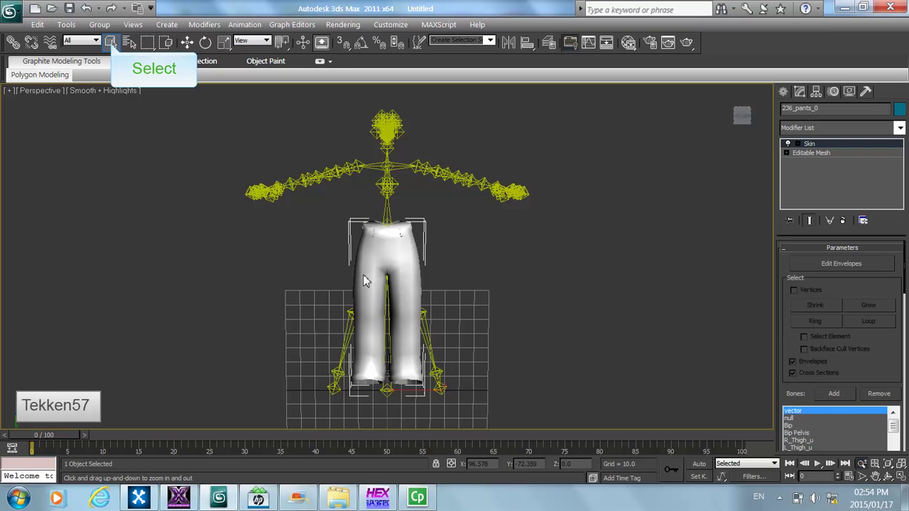
Rotate the vertices of the still-straight pant leg outward and move them about 13 units along X to line up with the leg bones.
click(111, 43)
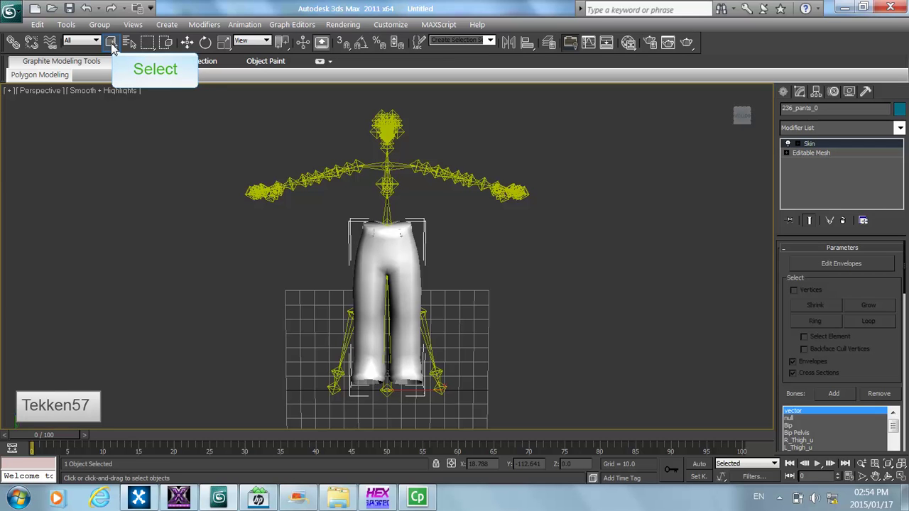
click(374, 270)
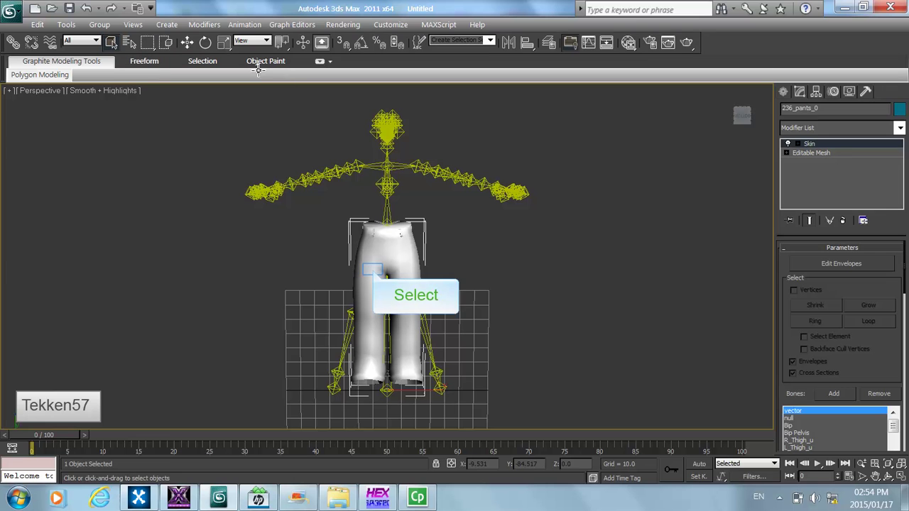
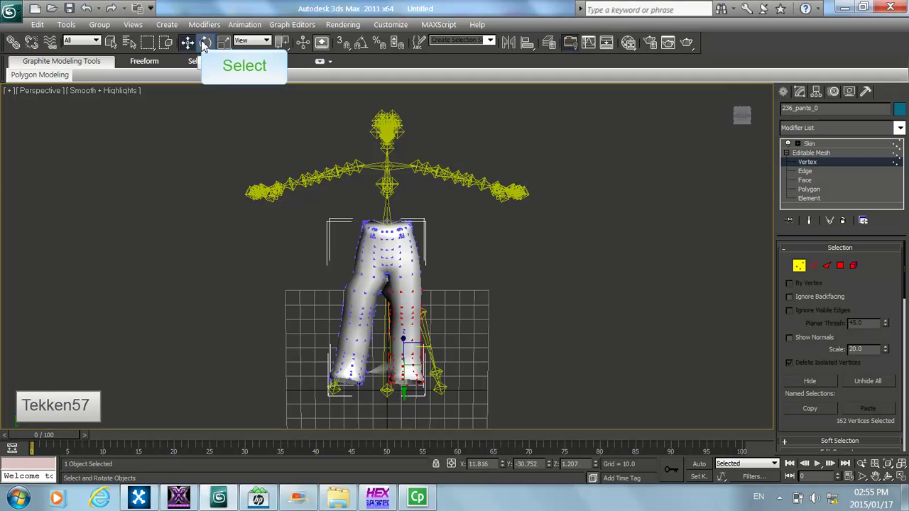
drag(439, 372, 456, 365)
click(187, 42)
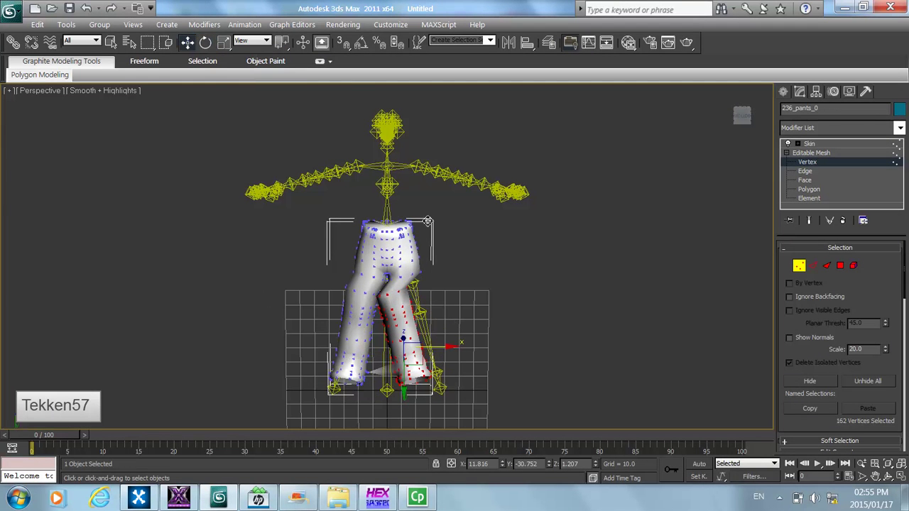
drag(447, 348, 477, 347)
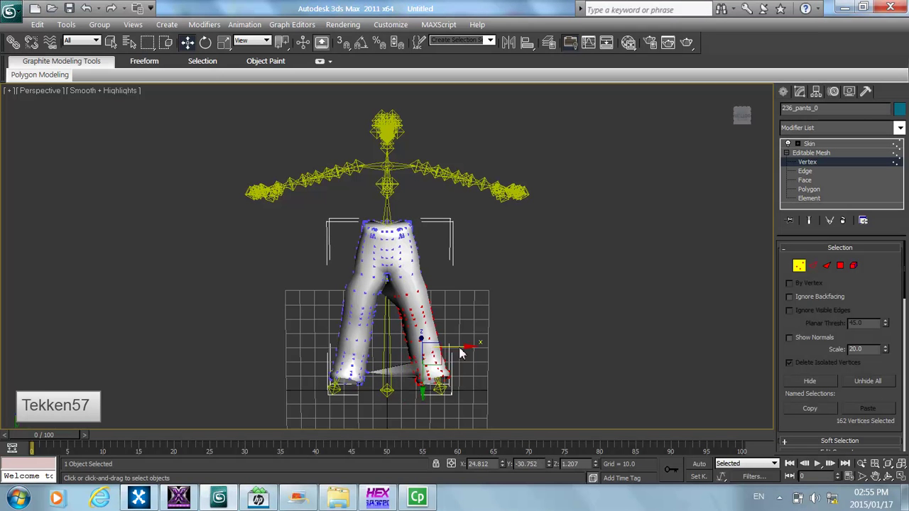
Move the stray vertex left between the pant legs out to the shifted leg's hem and clear the vertex selection.
click(371, 375)
drag(412, 375, 454, 374)
click(477, 296)
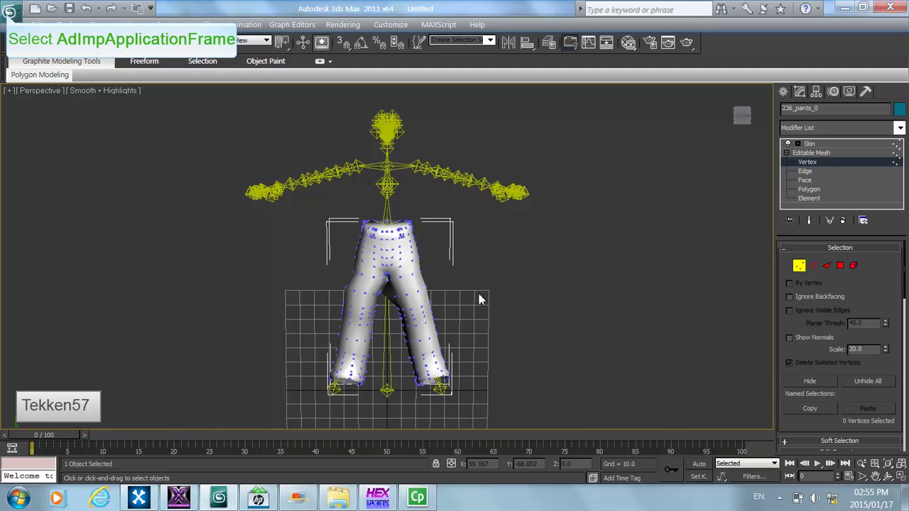
Export only the selected pants mesh as object0_pants in OBJ format to the caw parts tutorial folder, keeping the current export options.
click(8, 14)
mouse_move(80, 235)
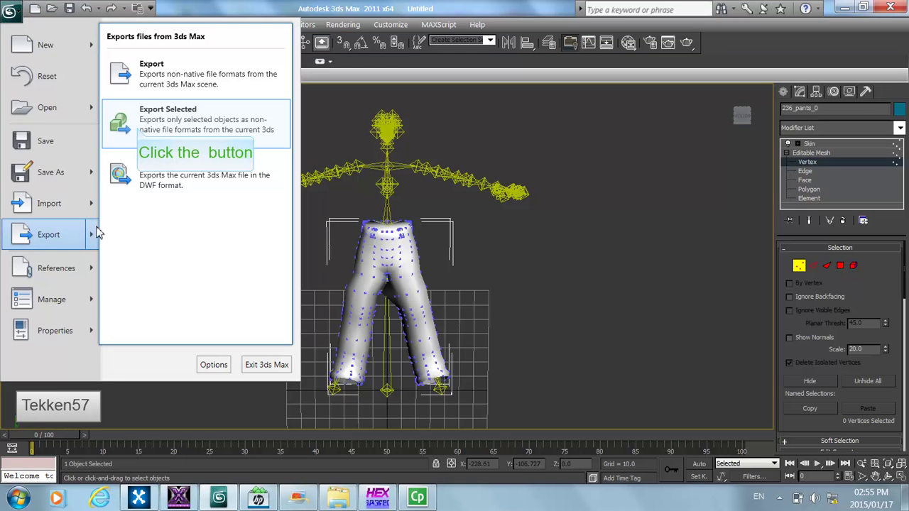
click(138, 128)
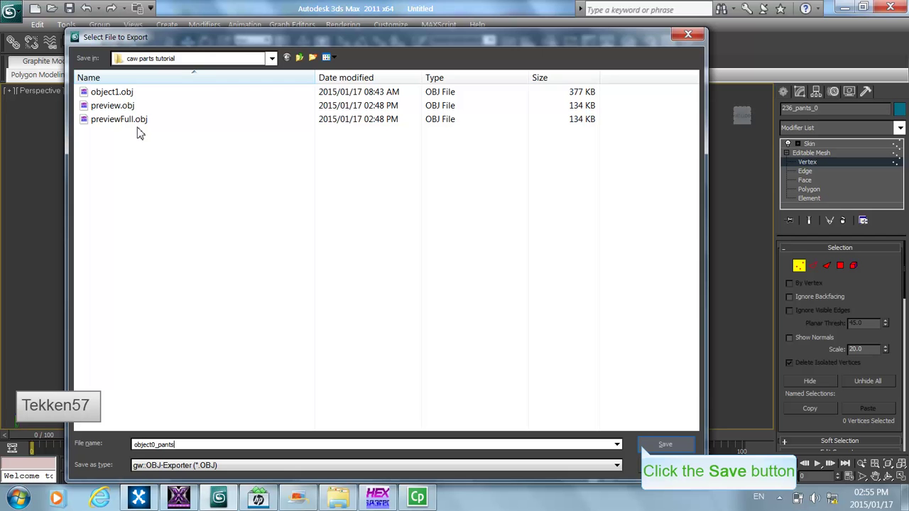
click(642, 445)
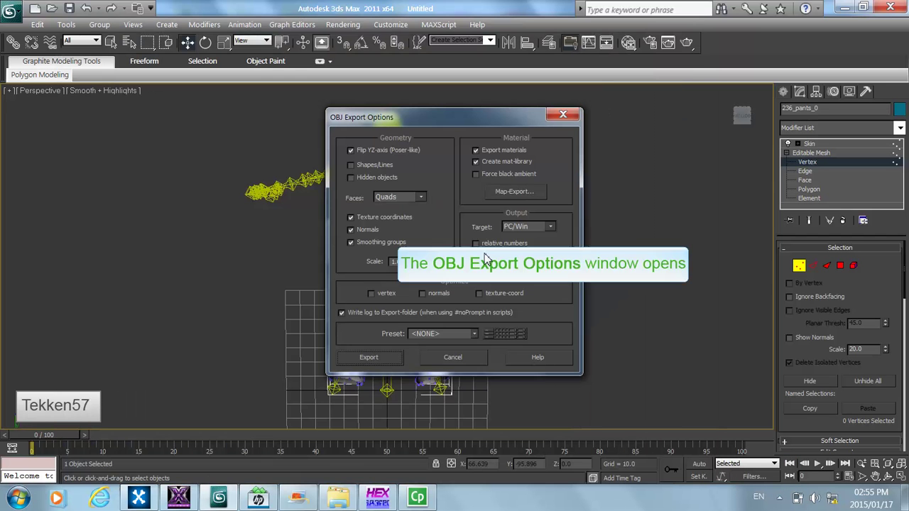
click(380, 359)
click(604, 360)
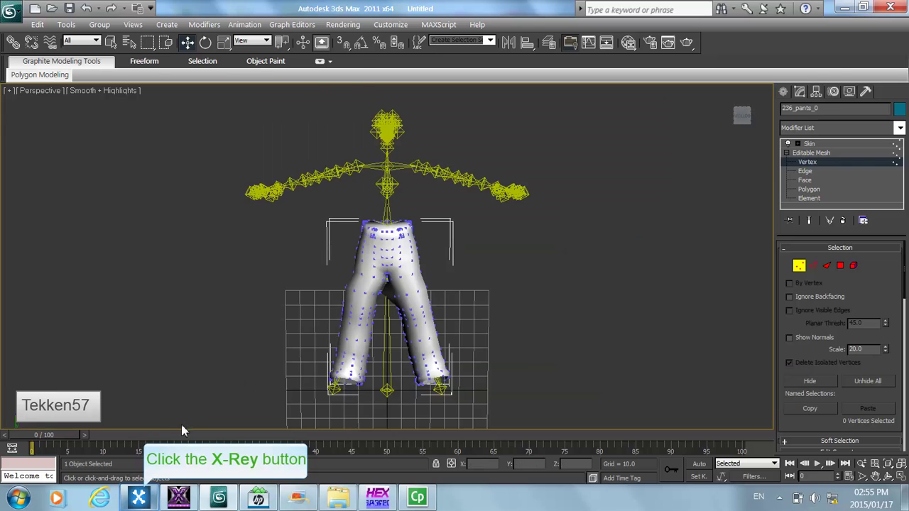
Switch to X-Rey and open 236_pants.YOBJ from the caw parts tutorial folder.
click(139, 496)
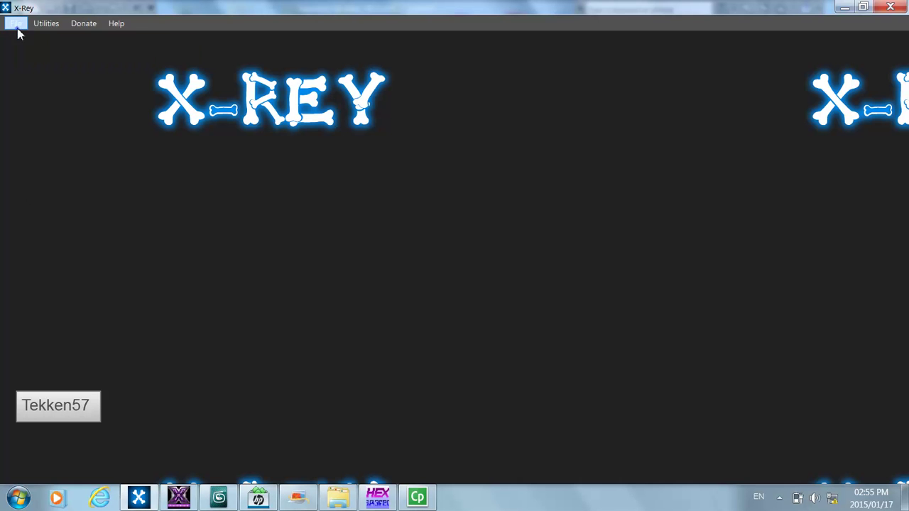
click(17, 27)
click(17, 36)
click(114, 36)
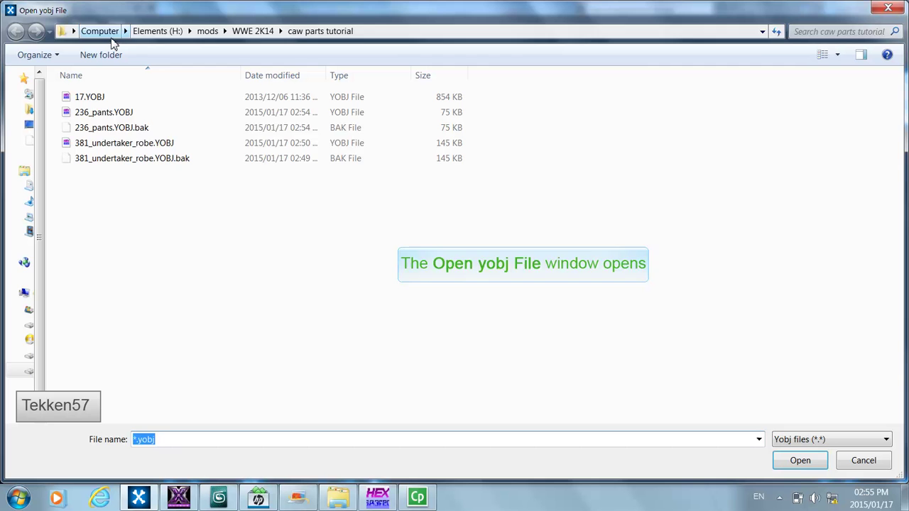
double_click(105, 114)
Import object0_pants.obj into Object0 of the YOBJ file, then reload the model and orbit the preview to check the pants.
click(73, 85)
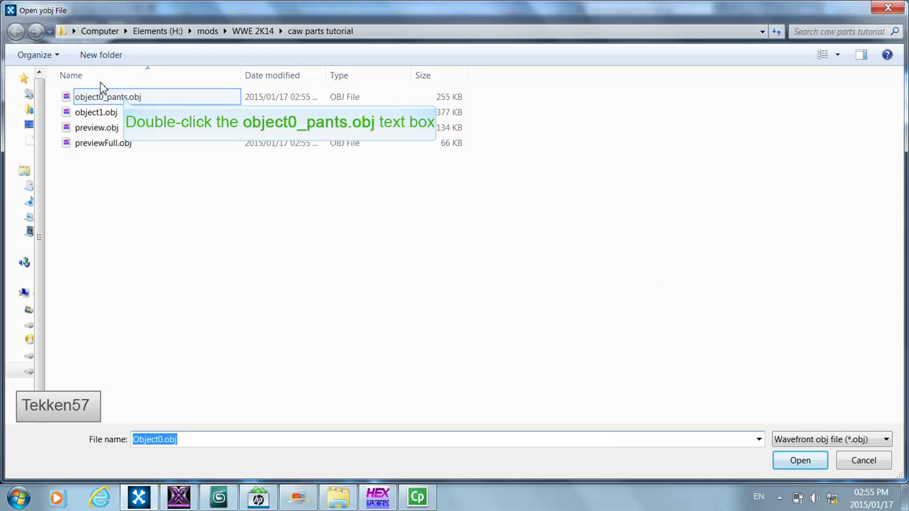
double_click(124, 99)
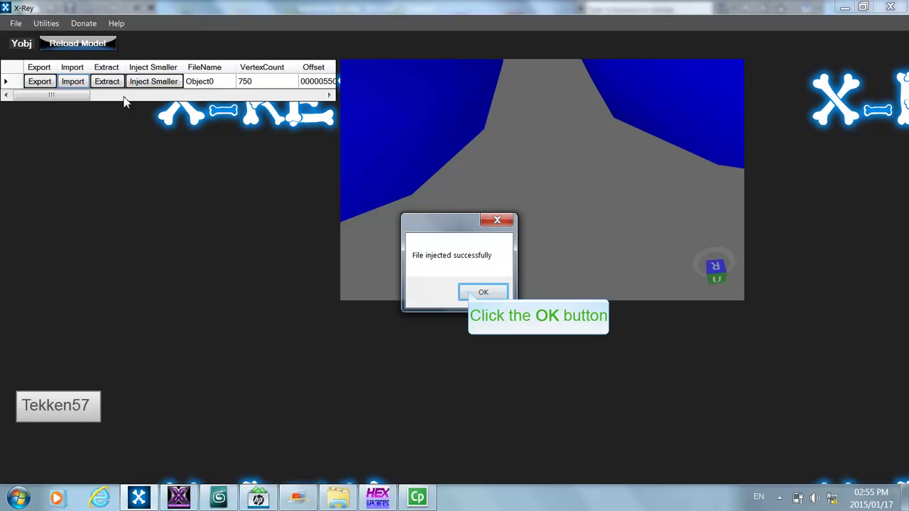
click(469, 289)
click(94, 46)
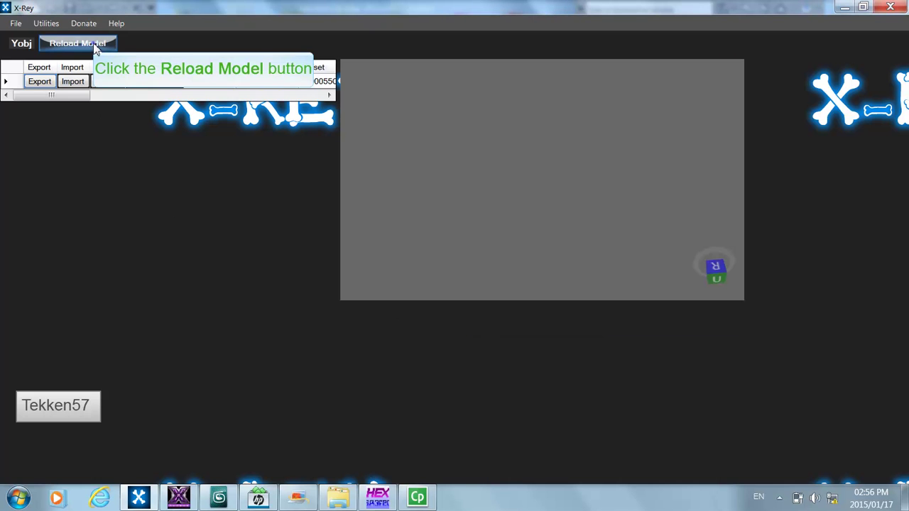
right_drag(423, 147, 419, 152)
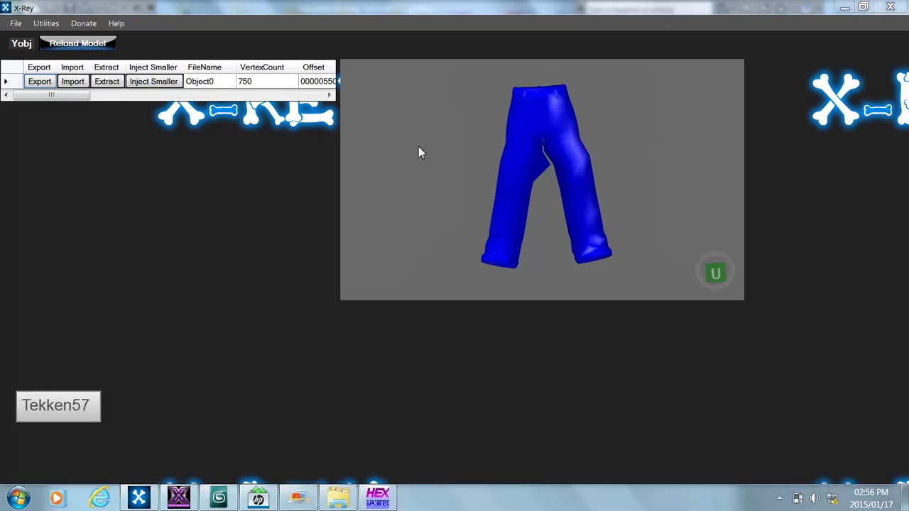